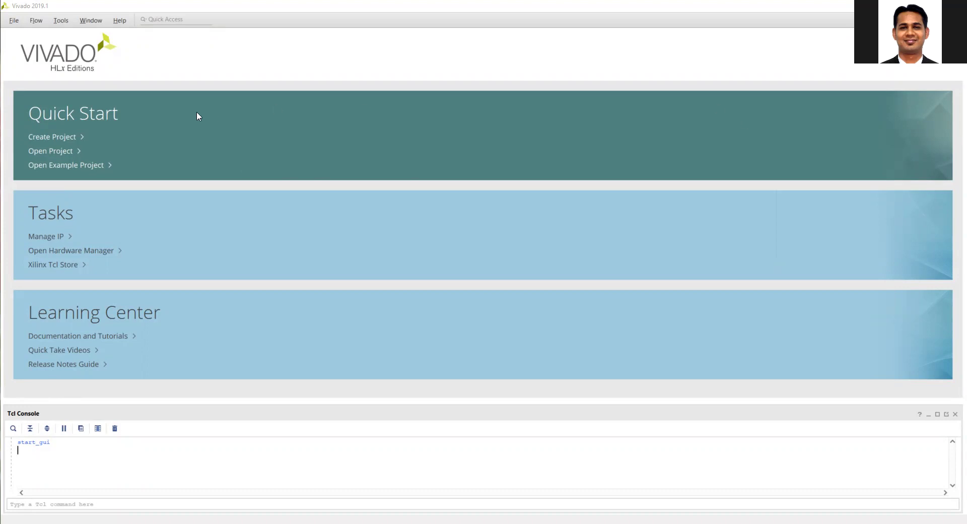
Start a new RTL project named live_find with the New Project wizard
{"action": "left_click", "coordinate": [45, 137]}
{"action": "left_click", "coordinate": [79, 142]}
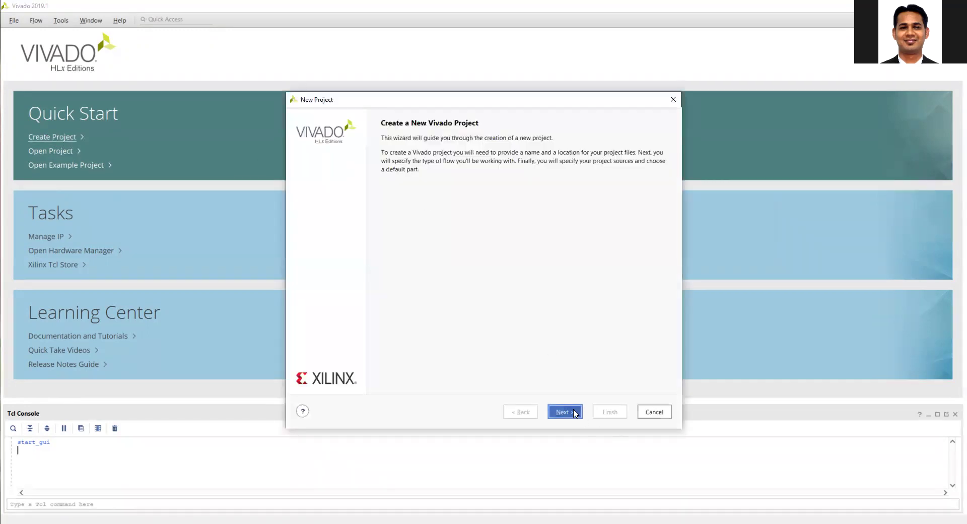
{"action": "left_click", "coordinate": [562, 411]}
{"action": "left_click", "coordinate": [406, 172]}
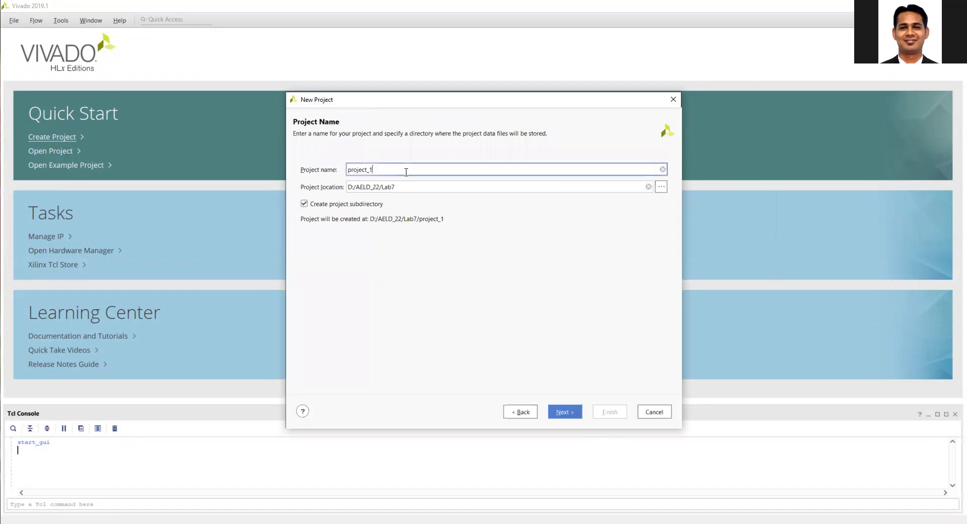
{"action": "key", "text": "BackSpace"}
{"action": "key", "text": "BackSpace"}
{"action": "key", "text": "BackSpace"}
{"action": "key", "text": "BackSpace"}
{"action": "key", "text": "BackSpace"}
{"action": "key", "text": "BackSpace"}
{"action": "key", "text": "BackSpace"}
{"action": "key", "text": "BackSpace"}
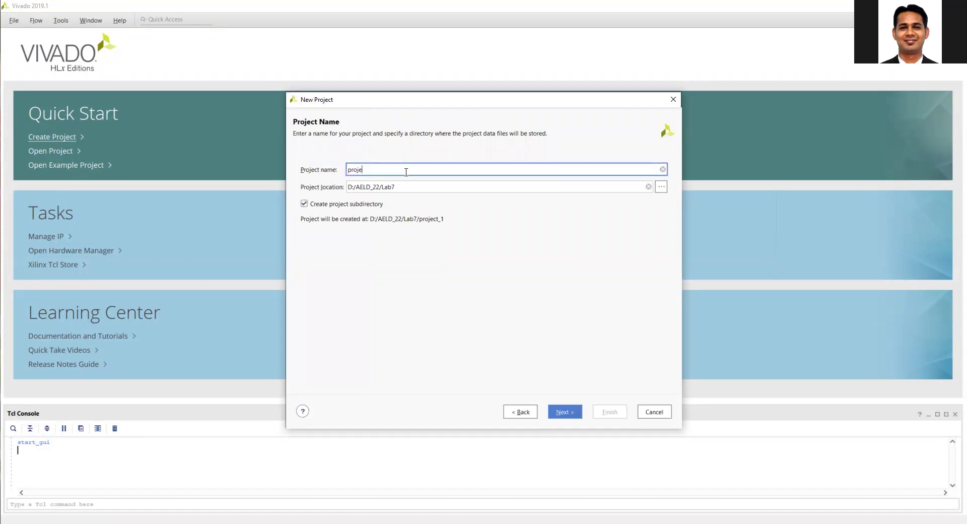
{"action": "type", "text": "live_find"}
{"action": "left_click", "coordinate": [579, 412]}
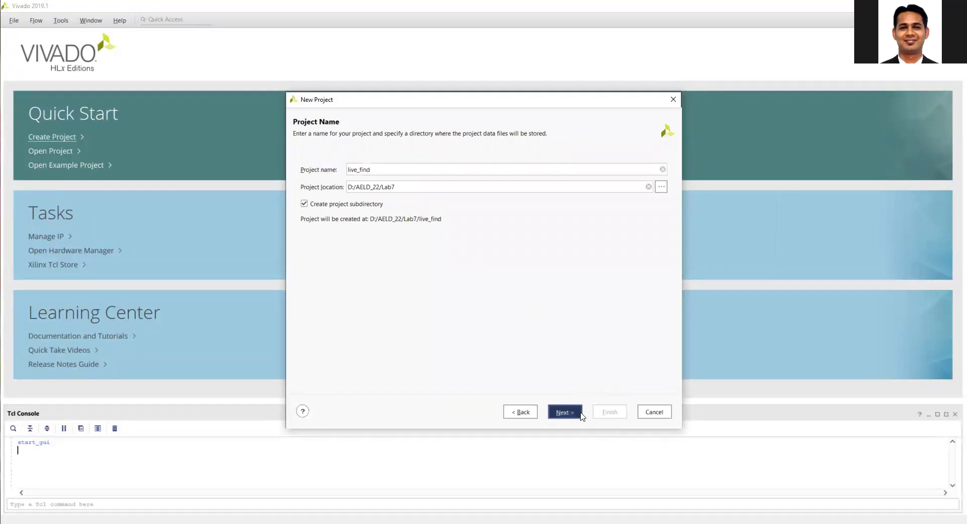
{"action": "left_click", "coordinate": [581, 413]}
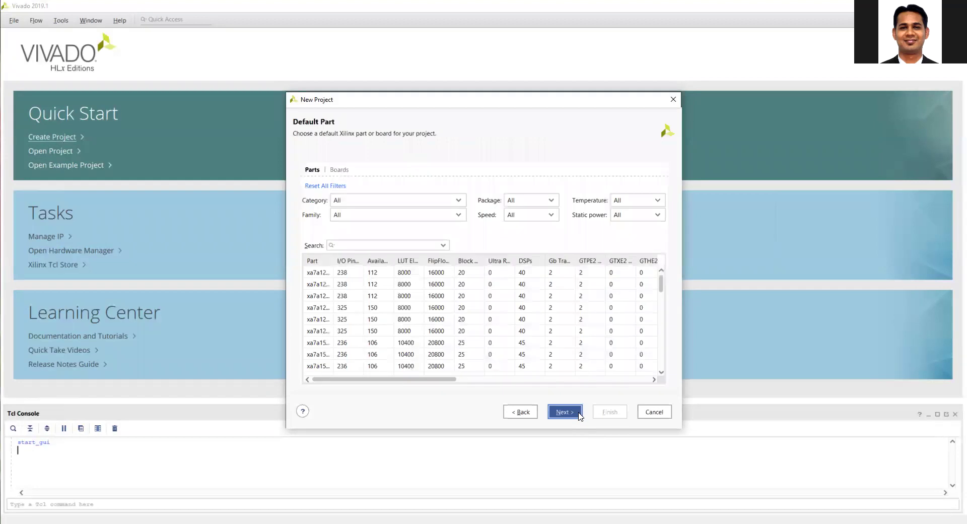
Target the Zedboard board and finish creating the project
{"action": "left_click", "coordinate": [338, 170]}
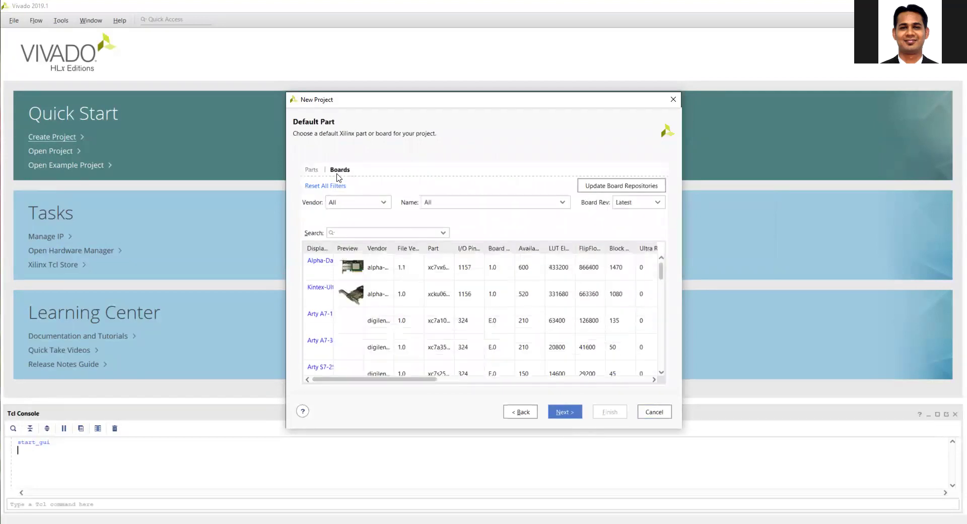
{"action": "left_click", "coordinate": [355, 232]}
{"action": "type", "text": "z"}
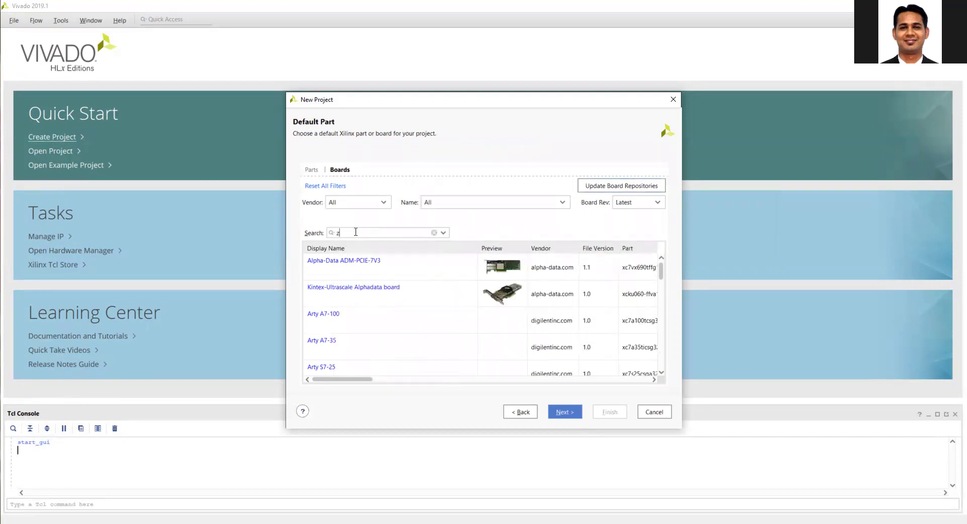
{"action": "type", "text": "ed"}
{"action": "left_click", "coordinate": [362, 261]}
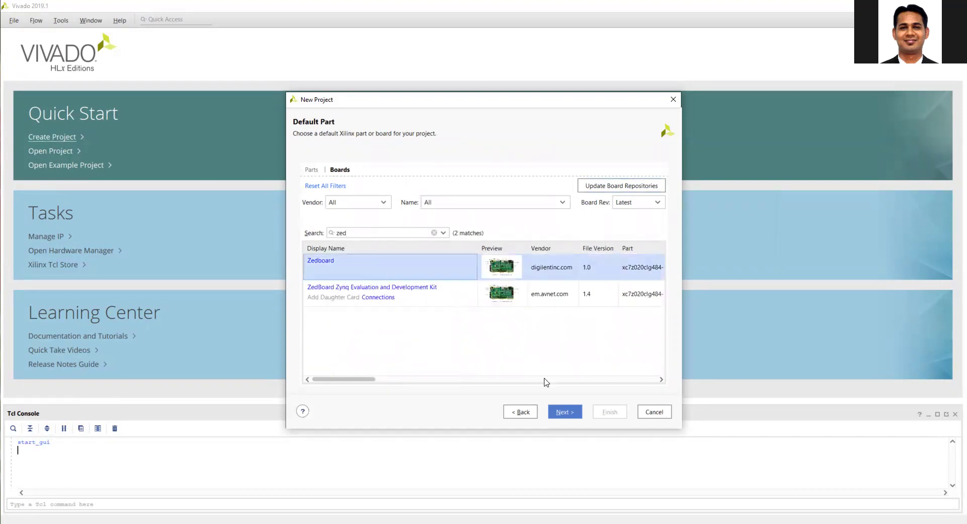
{"action": "left_click", "coordinate": [565, 412]}
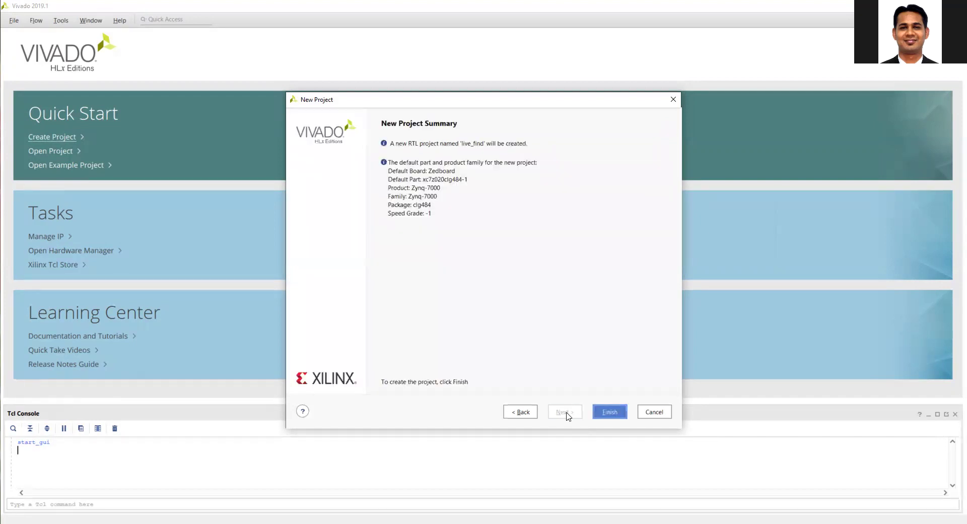
{"action": "left_click", "coordinate": [610, 412]}
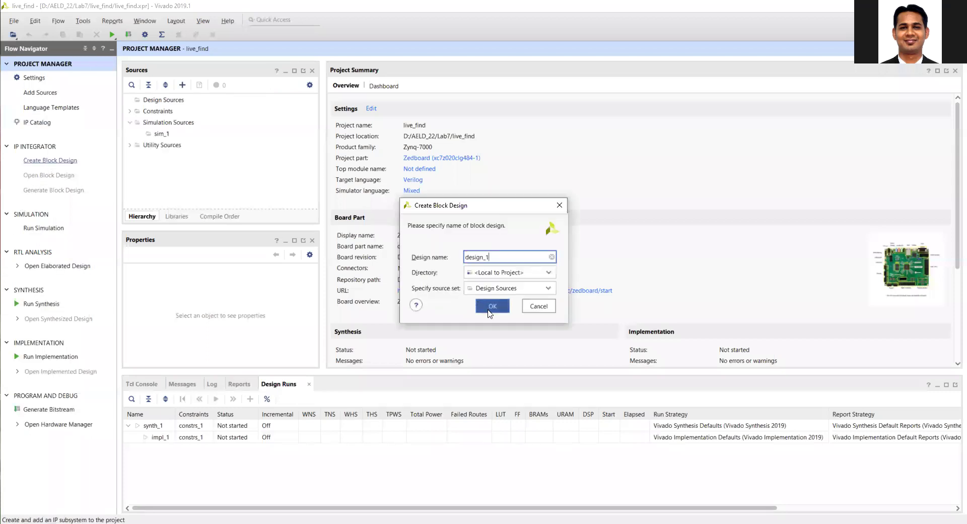
Create the block design under the default name design_1
{"action": "left_click", "coordinate": [488, 309]}
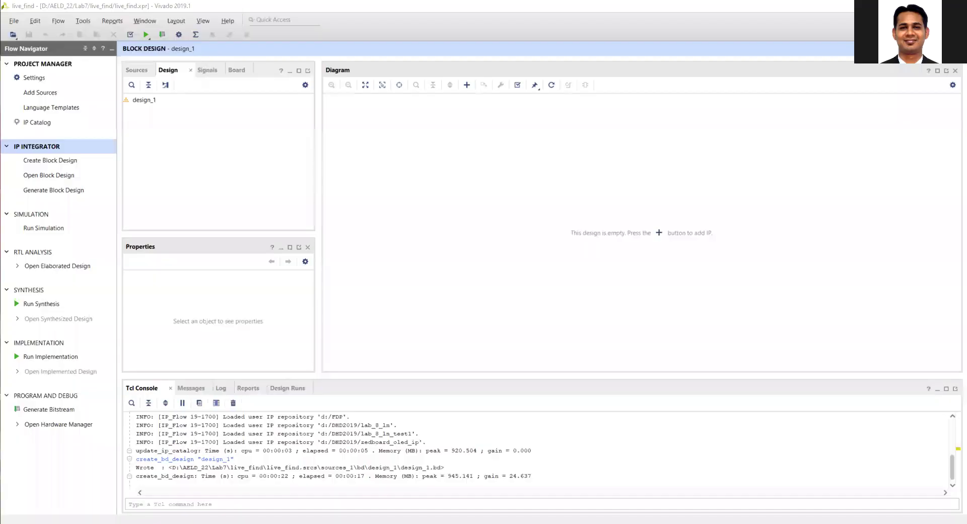
Bring up the Add IP list in the empty design_1 diagram
{"action": "left_click", "coordinate": [658, 234]}
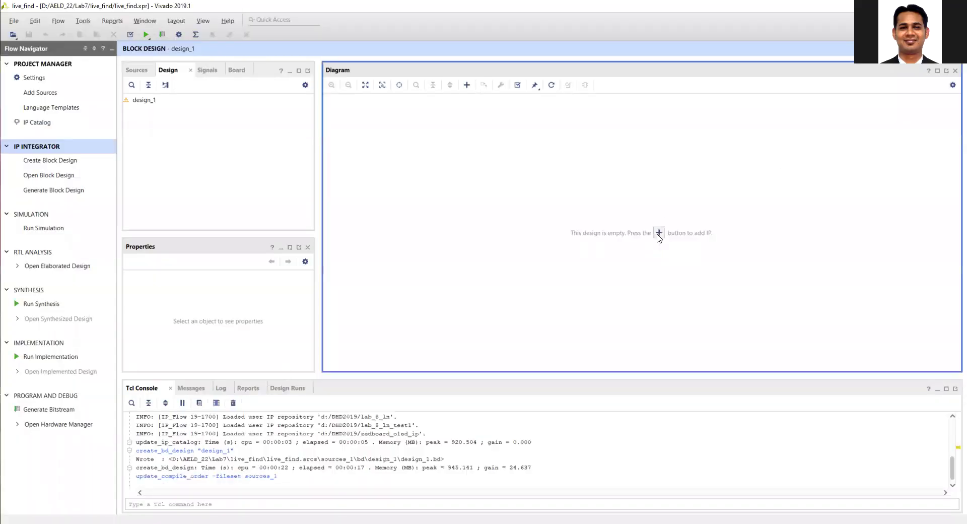
{"action": "left_click", "coordinate": [659, 234]}
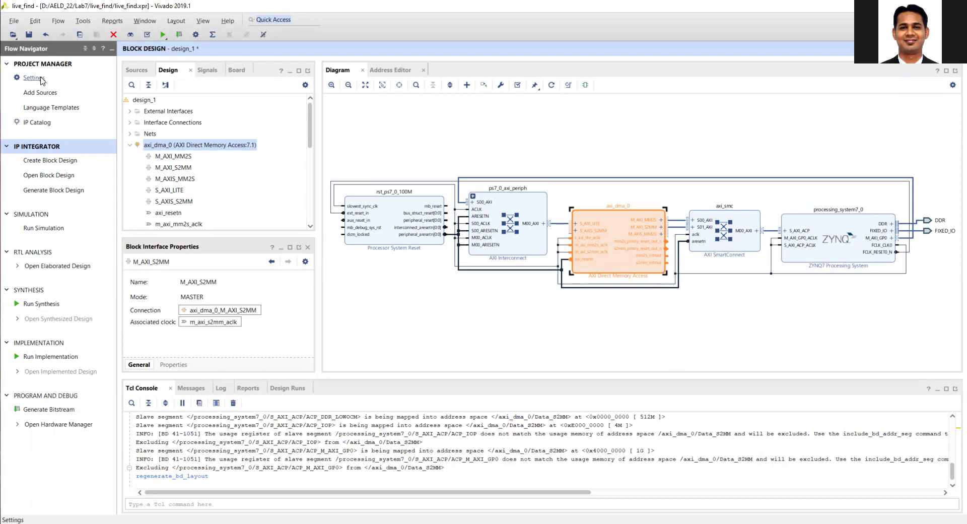
Remove all listed repositories under Settings > IP > Repository
{"action": "left_click", "coordinate": [33, 77]}
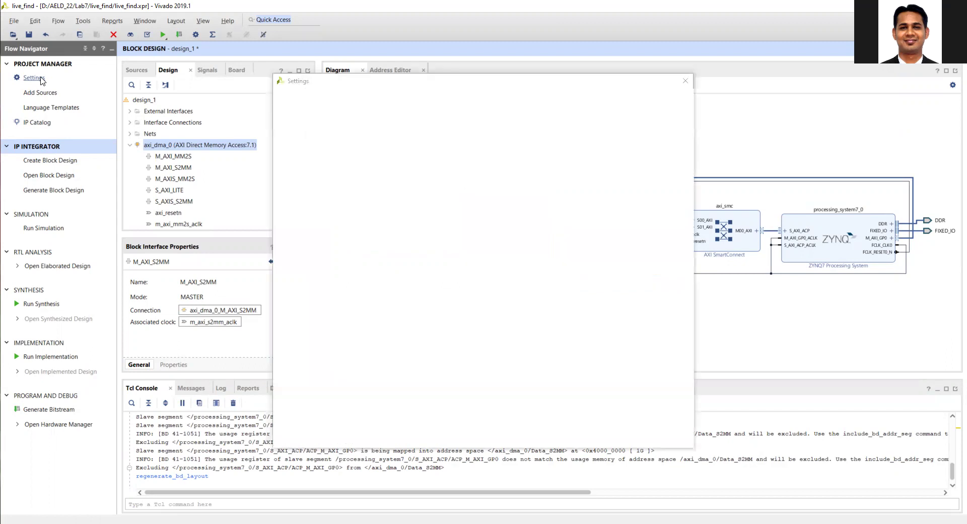
{"action": "left_click", "coordinate": [291, 197]}
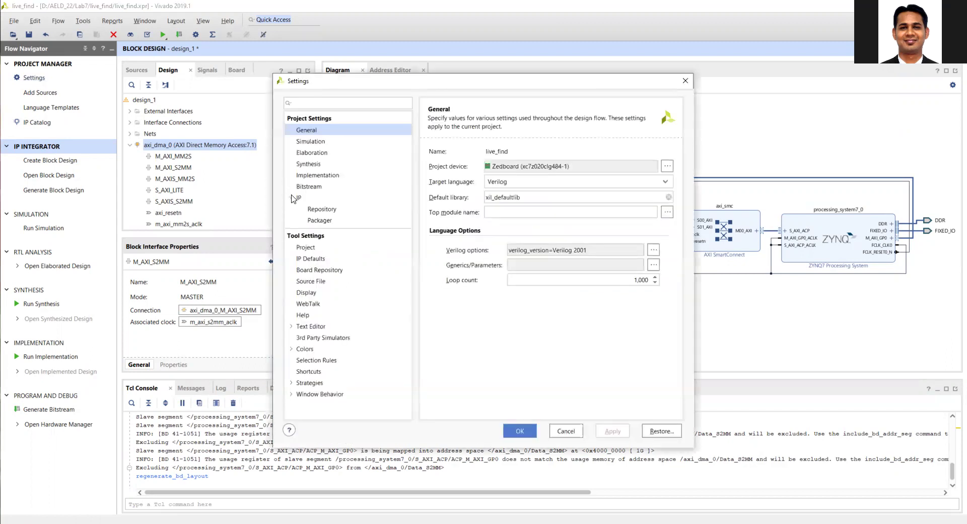
{"action": "left_click", "coordinate": [317, 214]}
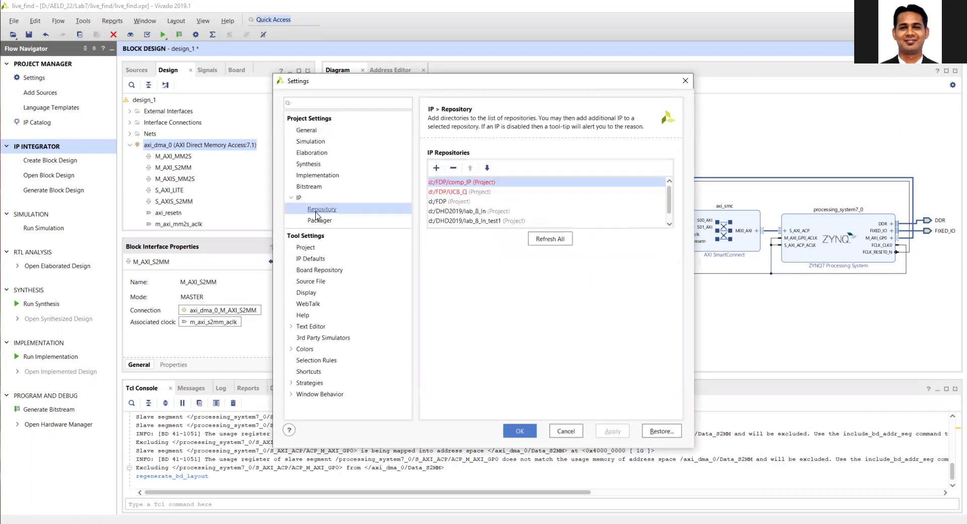
{"action": "left_click", "coordinate": [442, 183]}
{"action": "key", "text": "ctrl+a"}
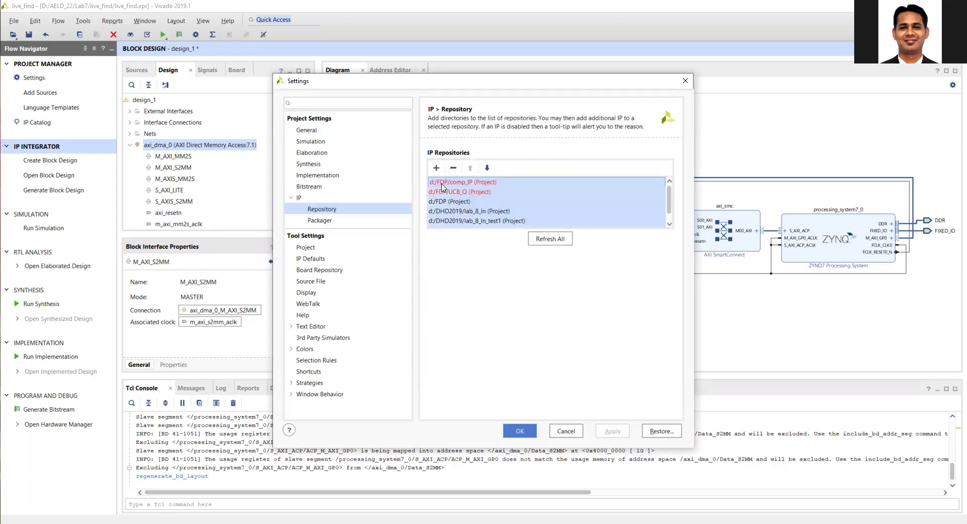
{"action": "left_click", "coordinate": [453, 168]}
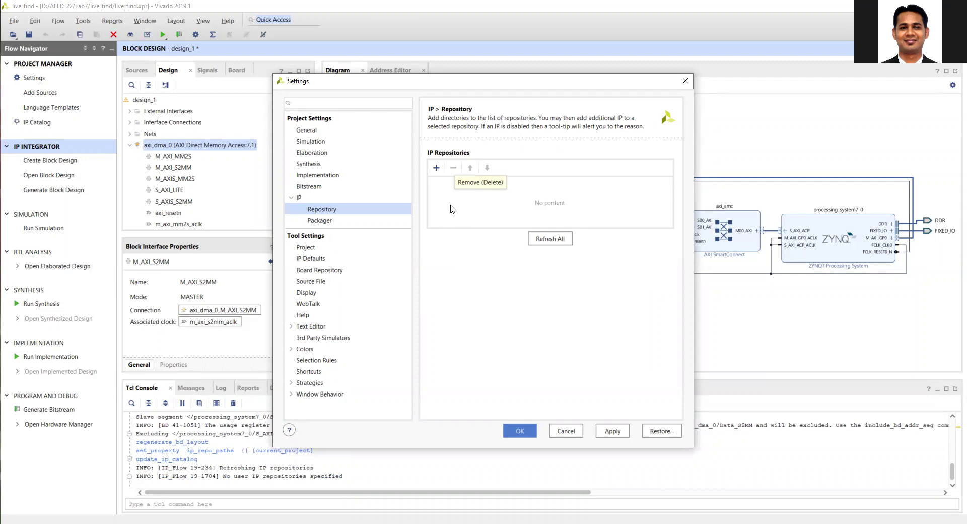
Add D:/AELD_22/Lab7 as an IP repository, check its Find IP, and apply
{"action": "left_click", "coordinate": [436, 168]}
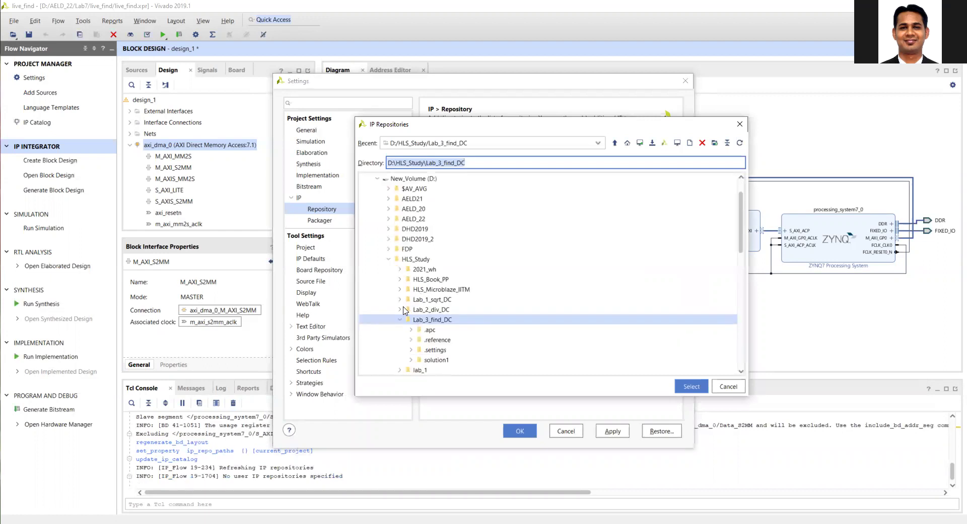
{"action": "left_click", "coordinate": [389, 259]}
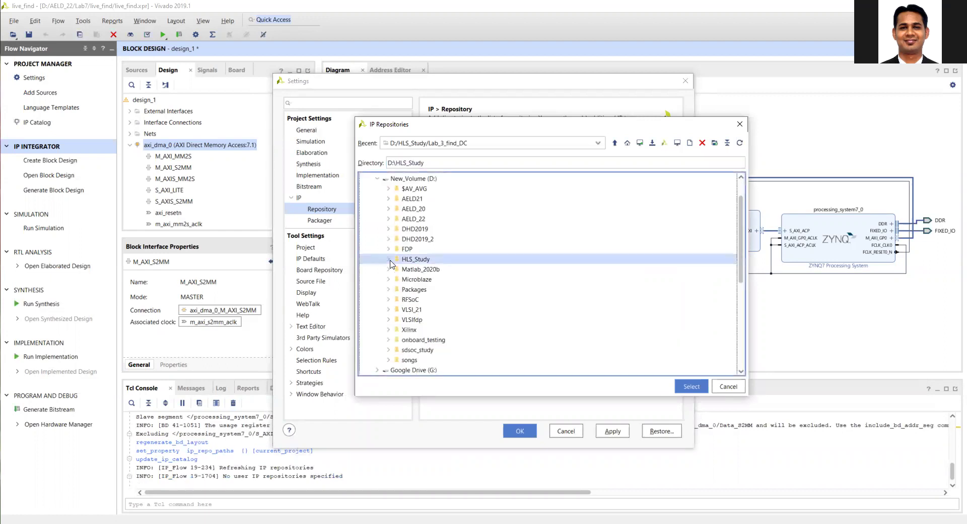
{"action": "left_click", "coordinate": [389, 220]}
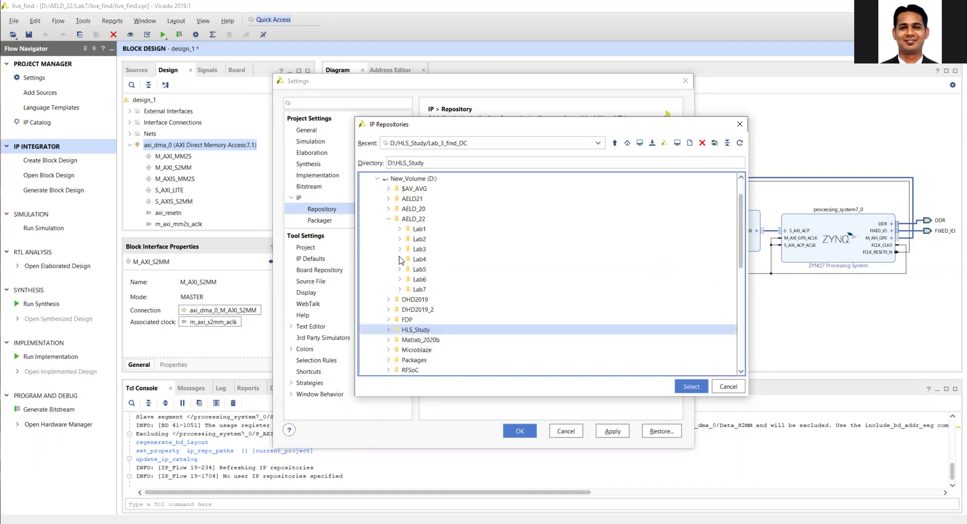
{"action": "double_click", "coordinate": [419, 290]}
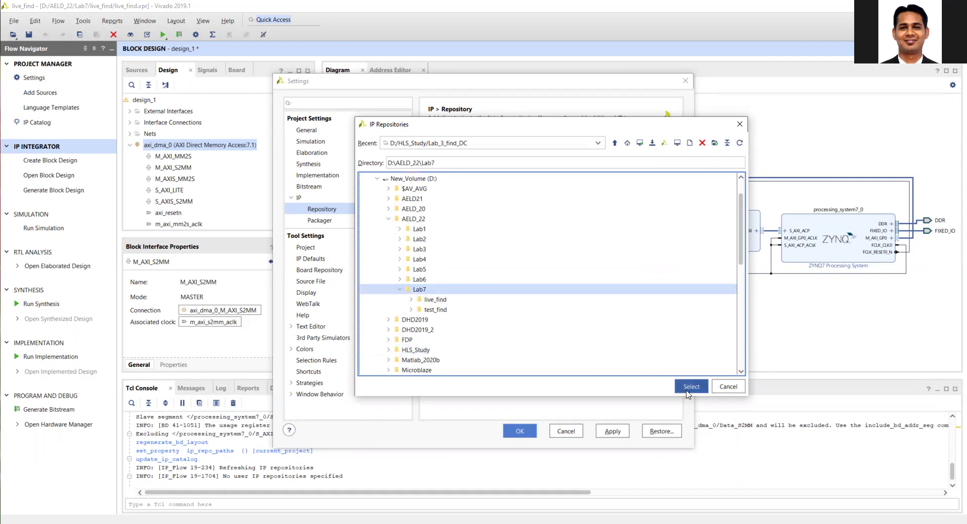
{"action": "left_click", "coordinate": [686, 383]}
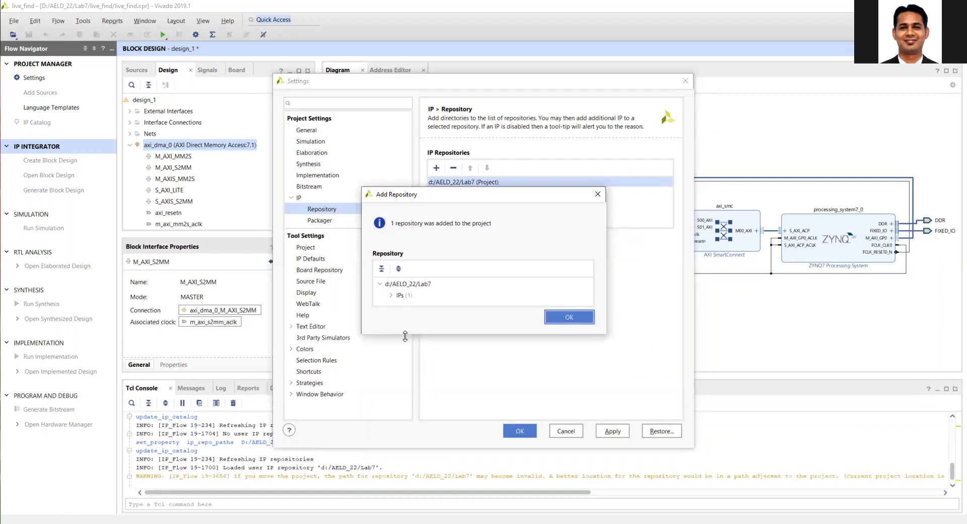
{"action": "left_click_drag", "start_coordinate": [405, 336], "coordinate": [405, 373]}
{"action": "left_click", "coordinate": [391, 295]}
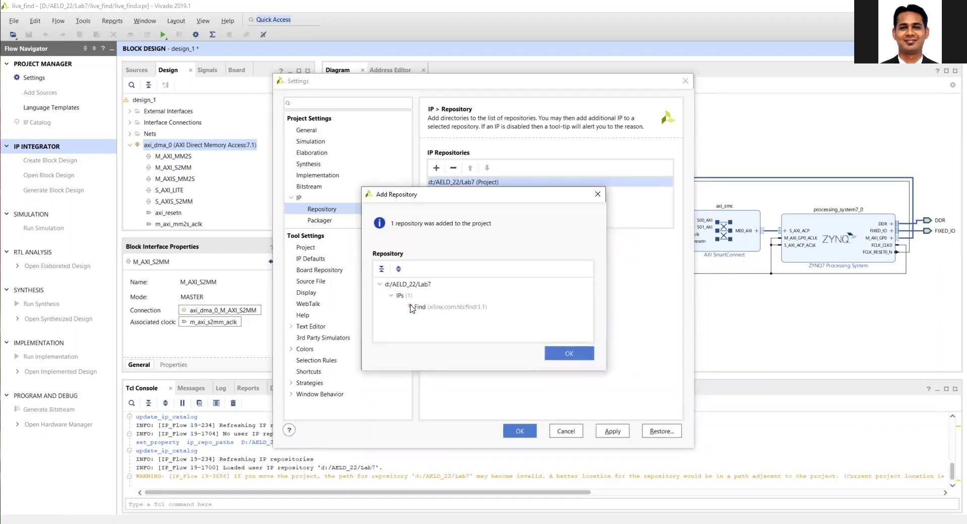
{"action": "left_click", "coordinate": [414, 307]}
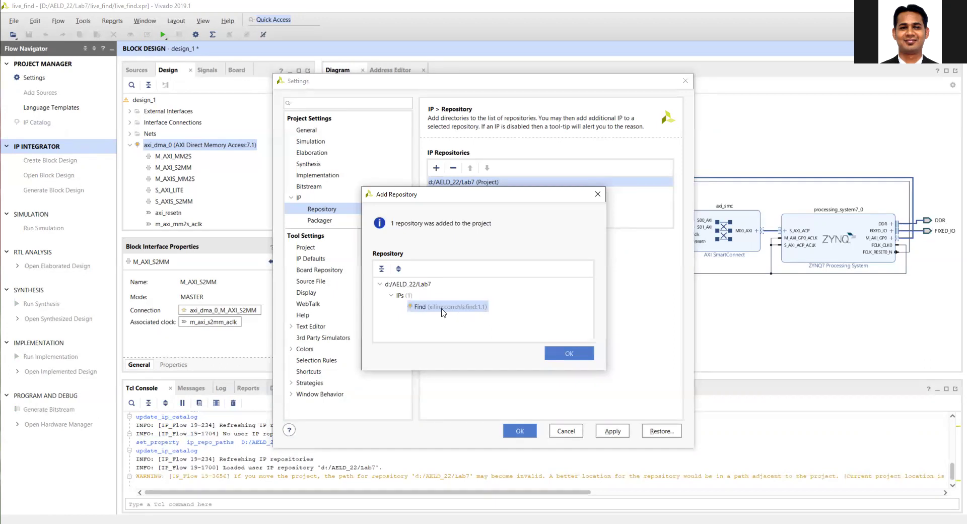
{"action": "left_click", "coordinate": [581, 355]}
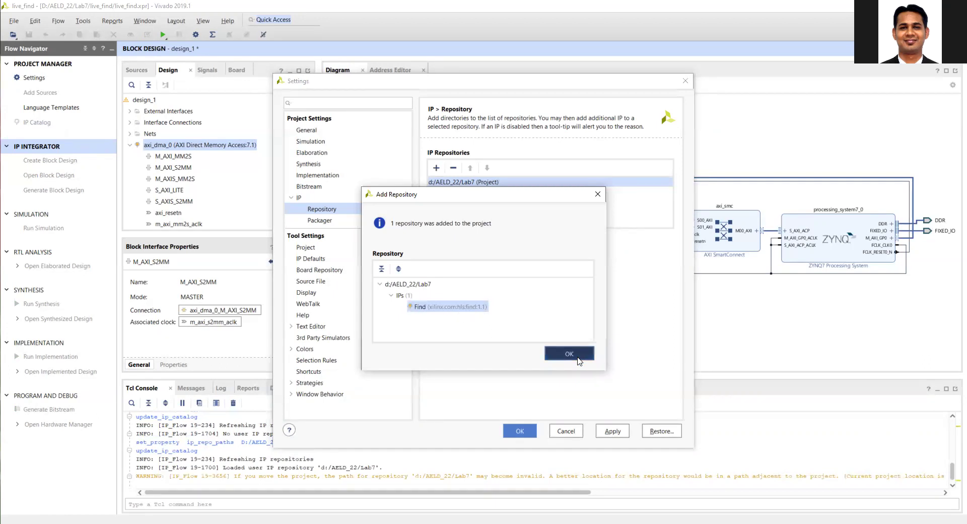
{"action": "left_click", "coordinate": [612, 431]}
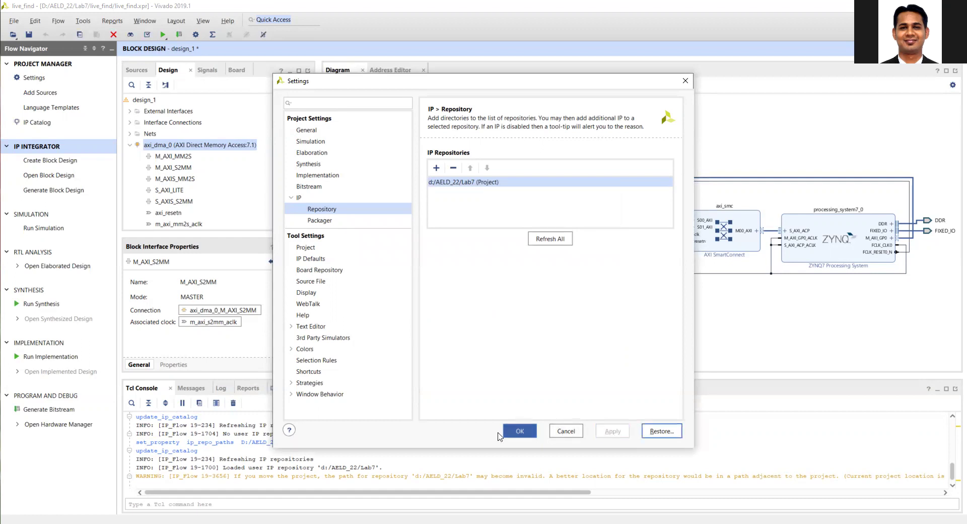
Close Settings, add the Find IP as find_0, and place it below axi_dma_0
{"action": "left_click", "coordinate": [519, 433]}
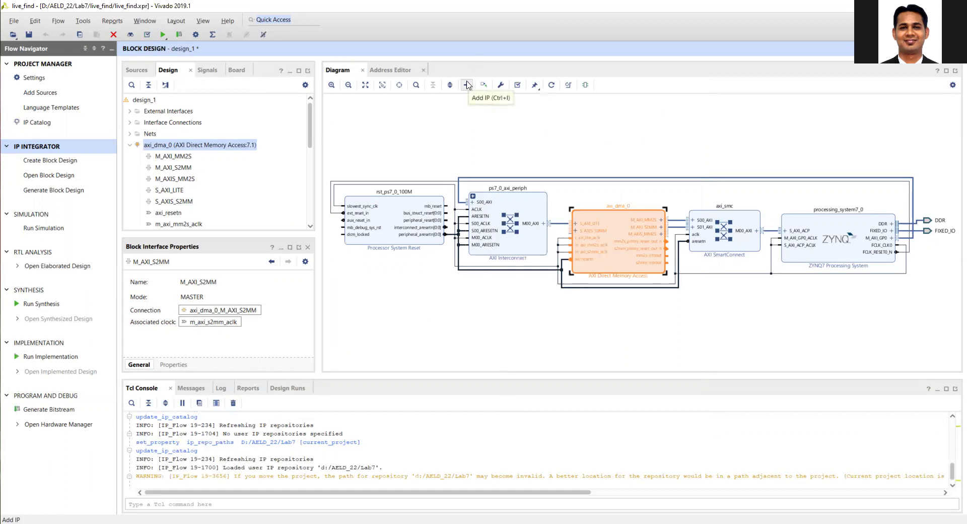
{"action": "left_click", "coordinate": [466, 84]}
{"action": "type", "text": "fin"}
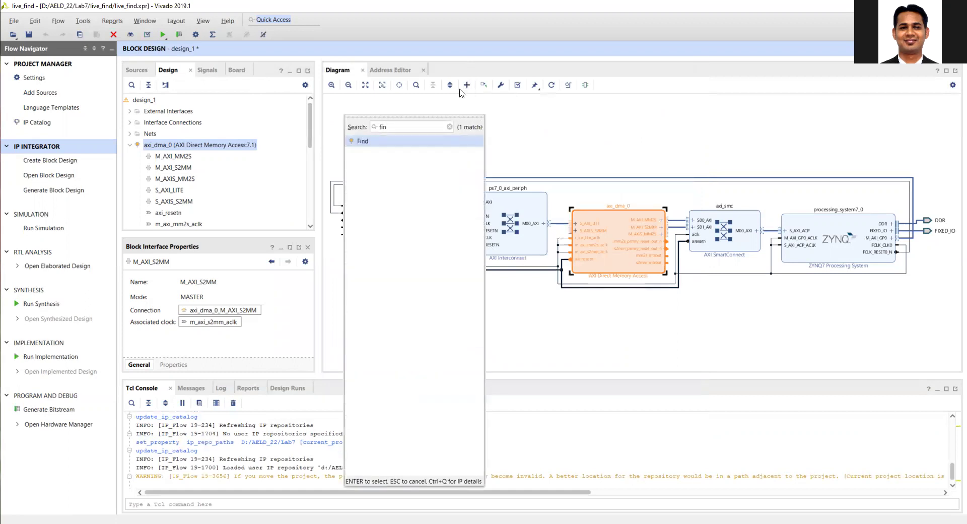
{"action": "double_click", "coordinate": [413, 141]}
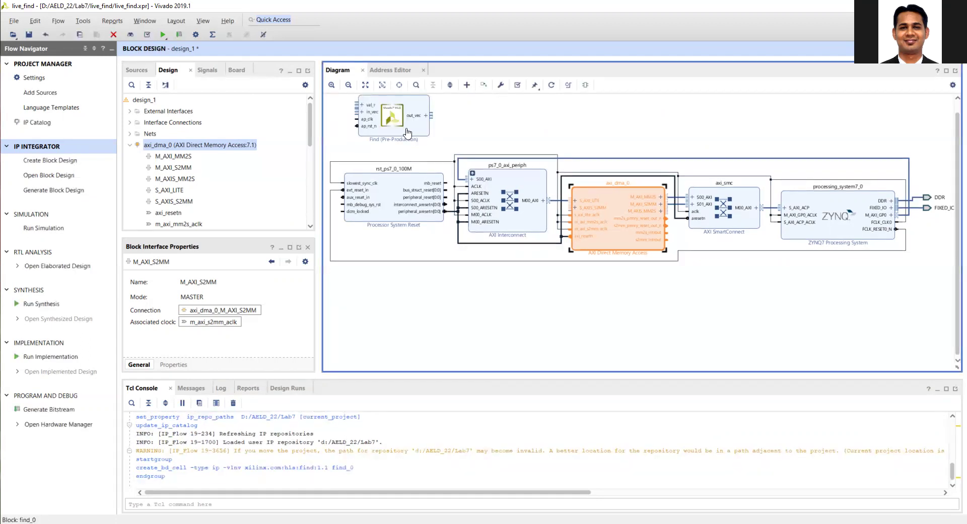
{"action": "left_click_drag", "start_coordinate": [411, 129], "coordinate": [539, 297]}
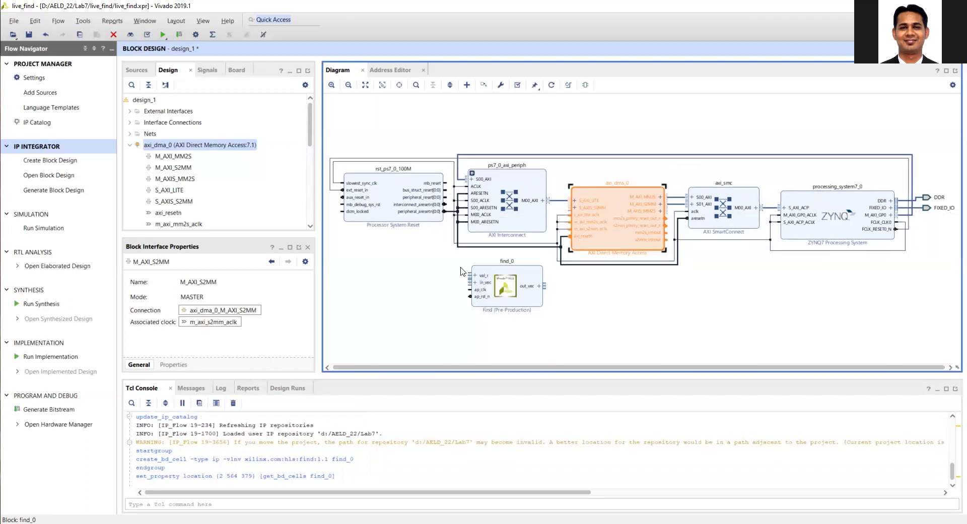
Expand find_0's out_vec and in_vec ports into signals and fit the diagram
{"action": "scroll", "coordinate": [505, 302], "scroll_direction": "up", "scroll_amount": 5}
{"action": "left_click", "coordinate": [505, 302]}
{"action": "left_click_drag", "start_coordinate": [508, 368], "coordinate": [526, 376]}
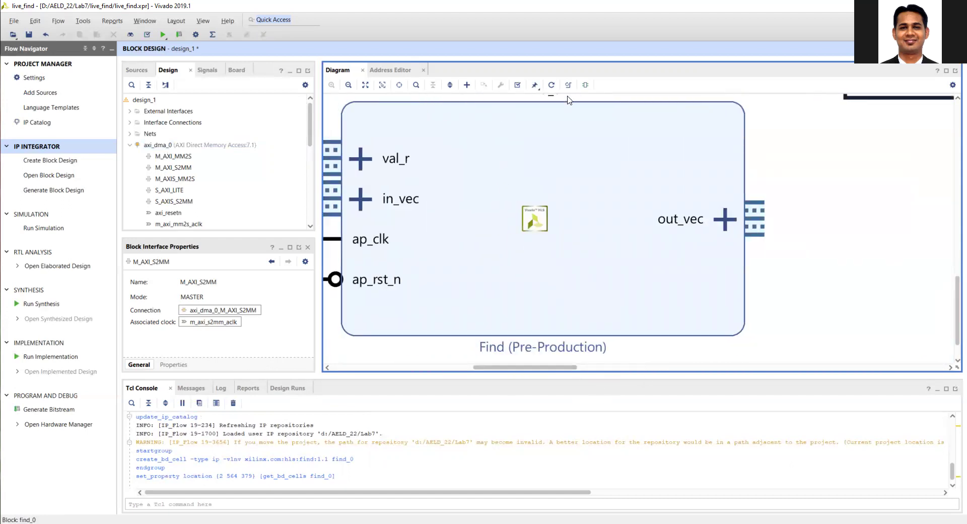
{"action": "left_click", "coordinate": [352, 88]}
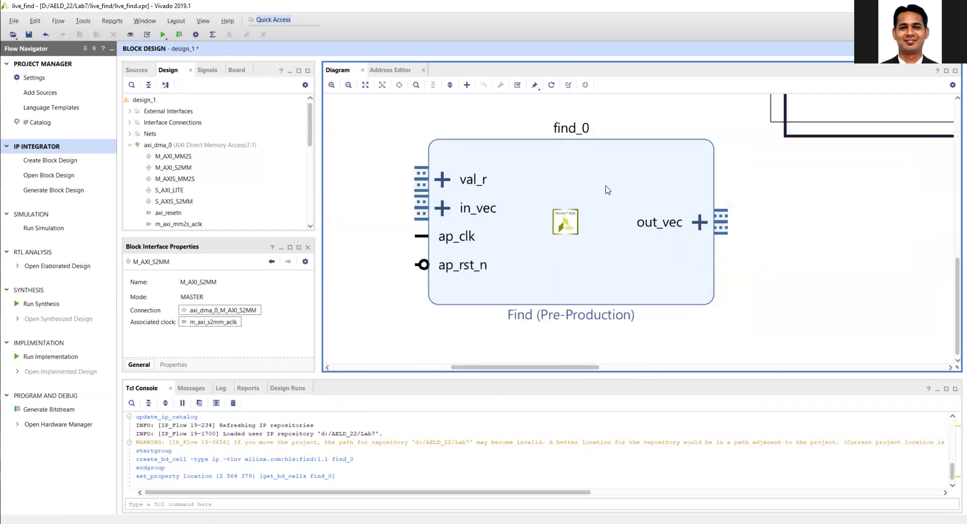
{"action": "left_click", "coordinate": [697, 222]}
{"action": "left_click", "coordinate": [660, 250]}
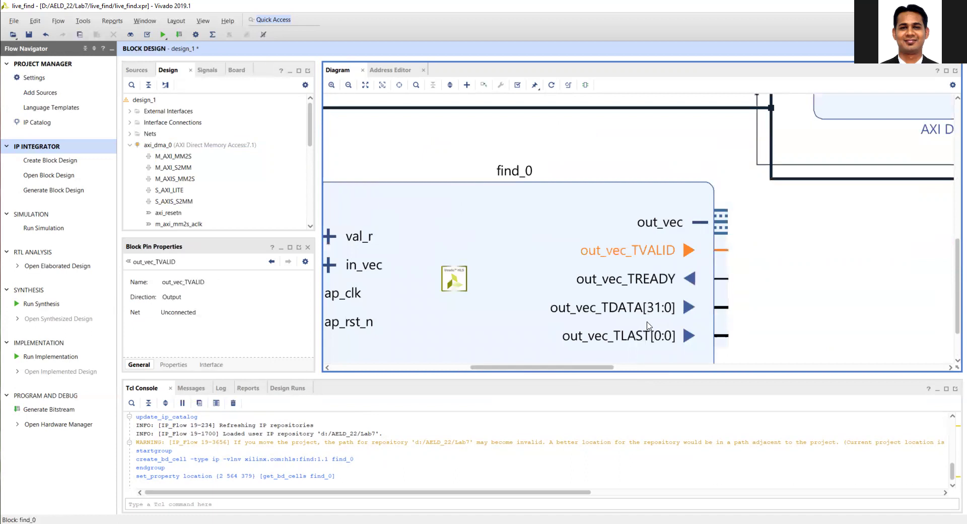
{"action": "left_click_drag", "start_coordinate": [542, 367], "coordinate": [503, 368]}
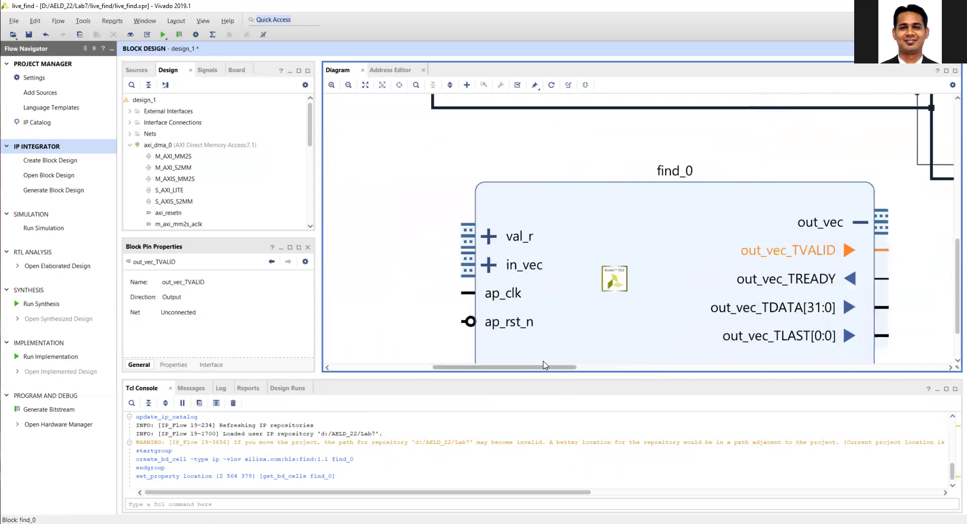
{"action": "left_click", "coordinate": [489, 265]}
{"action": "scroll", "coordinate": [600, 290], "scroll_direction": "down", "scroll_amount": 2}
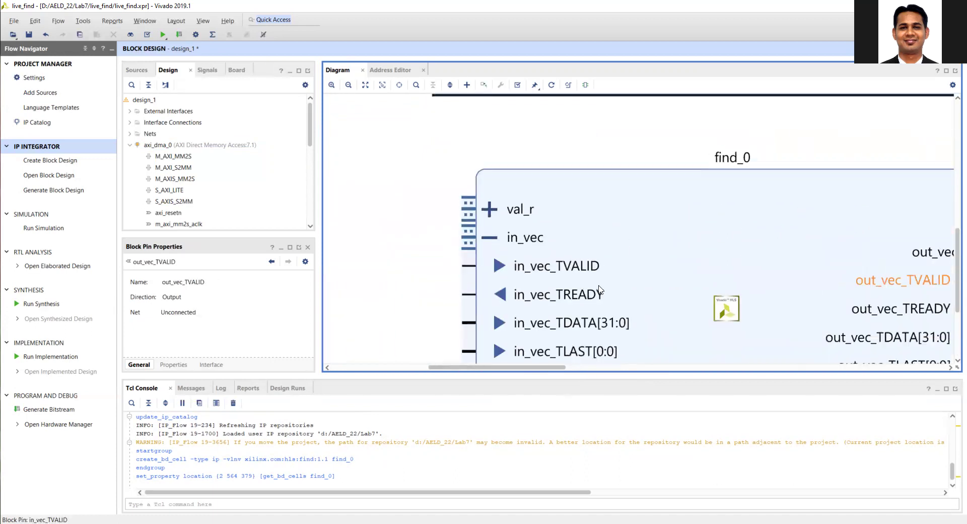
{"action": "left_click", "coordinate": [370, 88]}
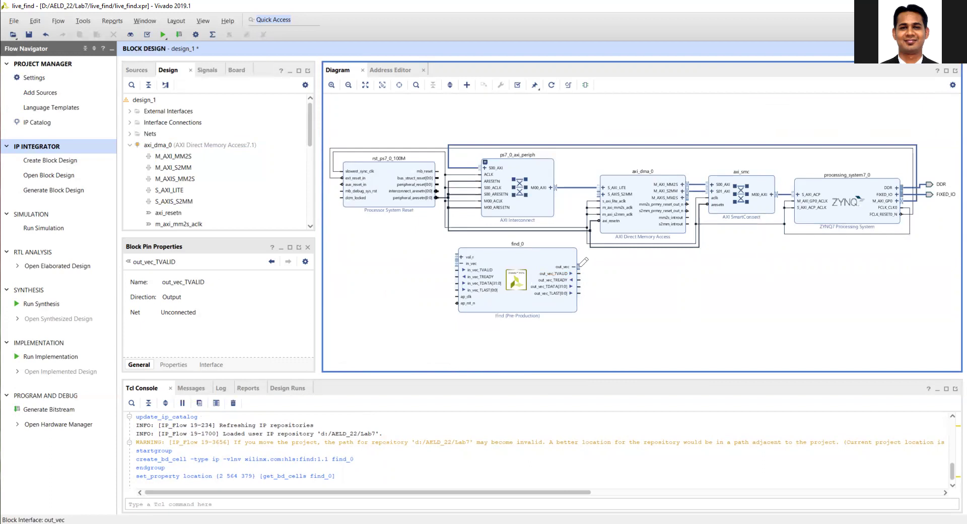
Wire find_0 out_vec to S_AXIS_S2MM, M_AXIS_MM2S to in_vec, and expand val_r
{"action": "left_click_drag", "start_coordinate": [580, 266], "coordinate": [598, 196]}
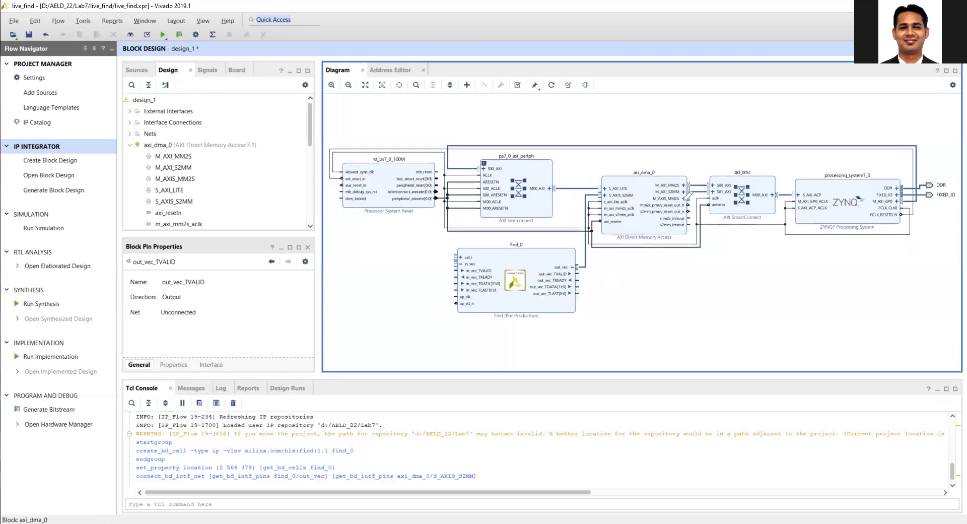
{"action": "left_click_drag", "start_coordinate": [689, 205], "coordinate": [492, 284]}
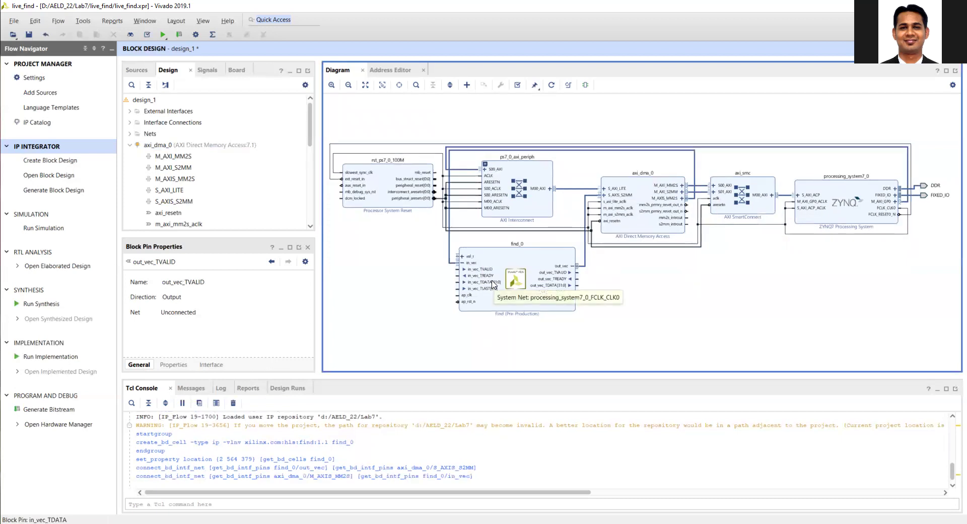
{"action": "left_click", "coordinate": [462, 253]}
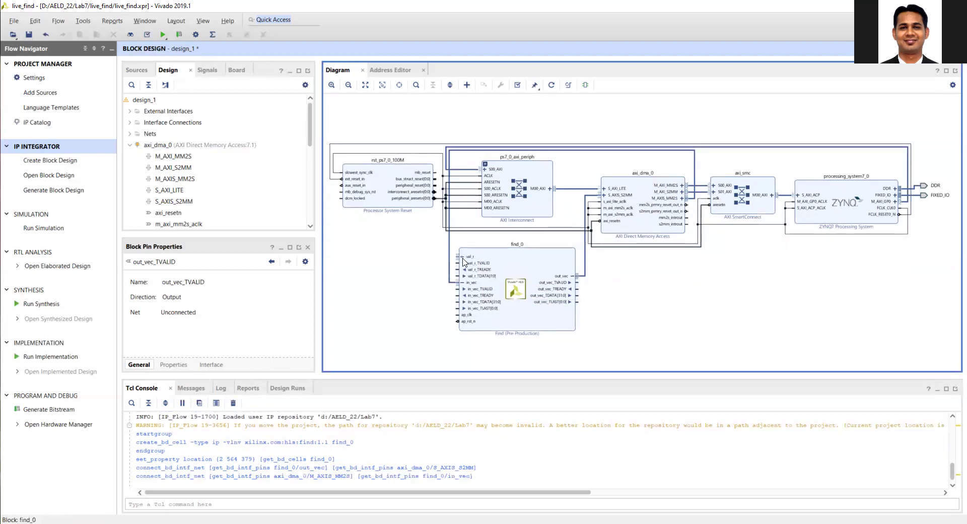
Add Constant block xlconstant_0 beside find_0 and wire it to val_r_TVALID
{"action": "left_click", "coordinate": [466, 85]}
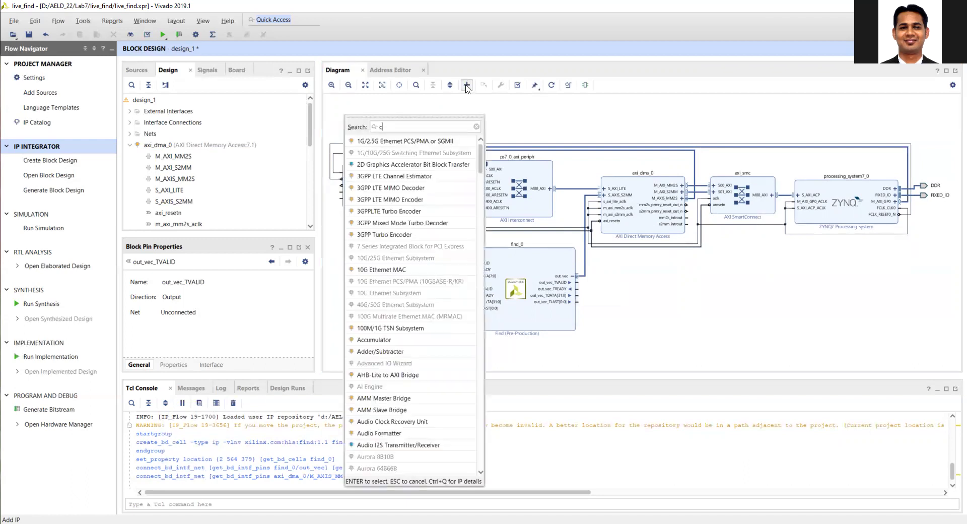
{"action": "type", "text": "cons"}
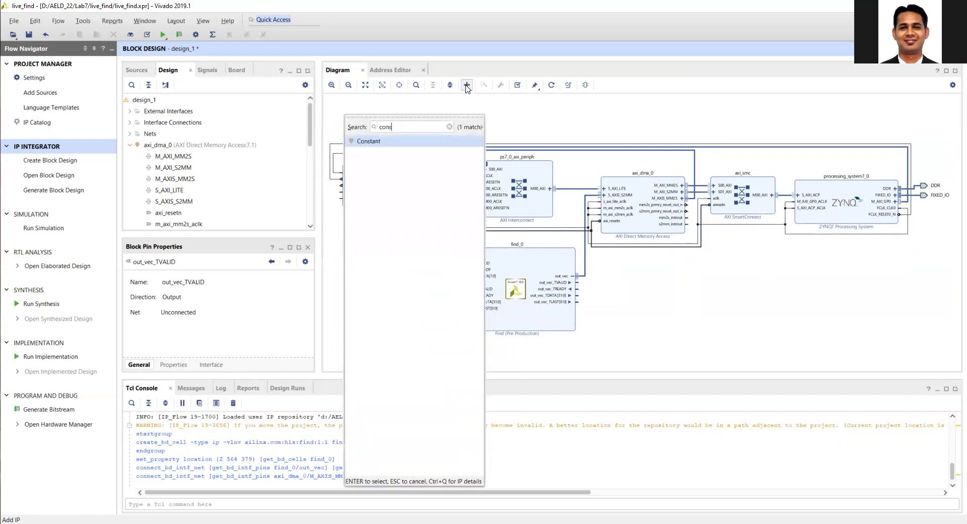
{"action": "double_click", "coordinate": [382, 142]}
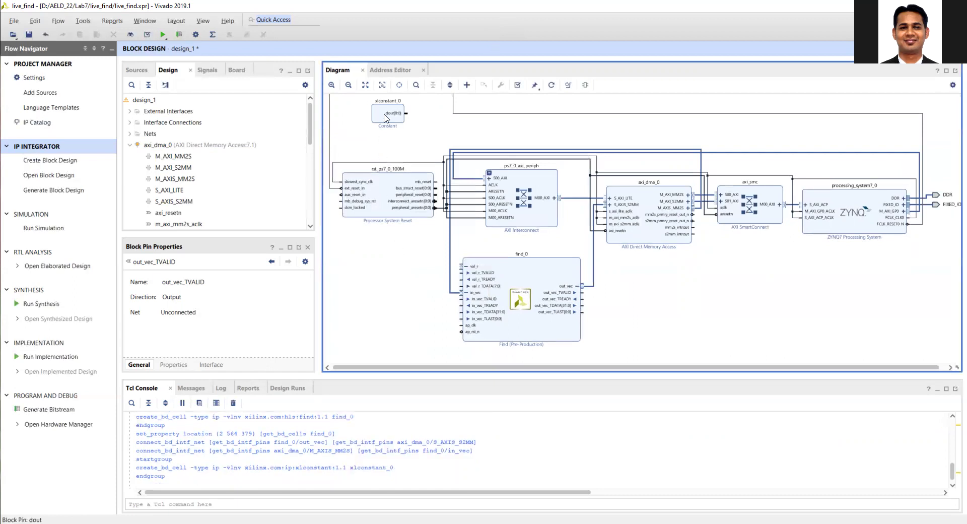
{"action": "left_click_drag", "start_coordinate": [385, 118], "coordinate": [377, 287]}
{"action": "double_click", "coordinate": [376, 287]}
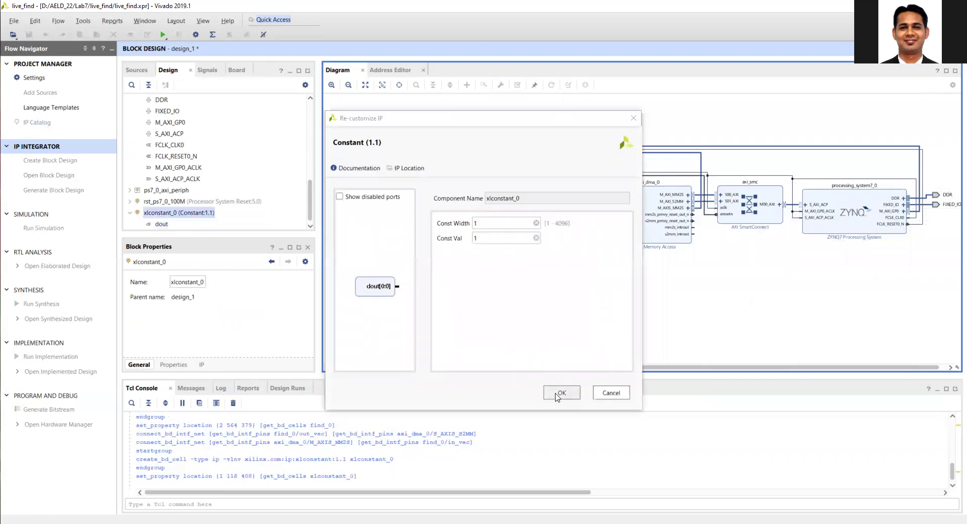
{"action": "left_click_drag", "start_coordinate": [407, 286], "coordinate": [461, 272]}
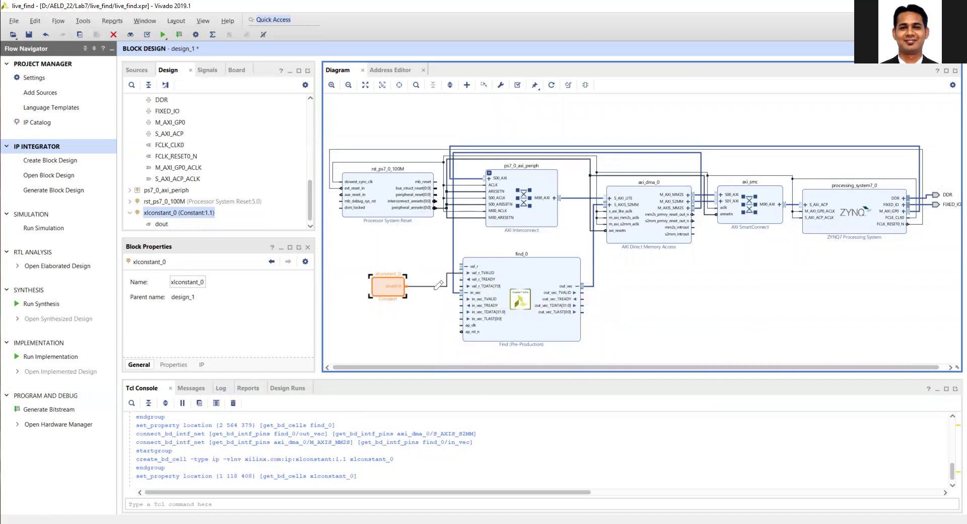
{"action": "left_click", "coordinate": [382, 289]}
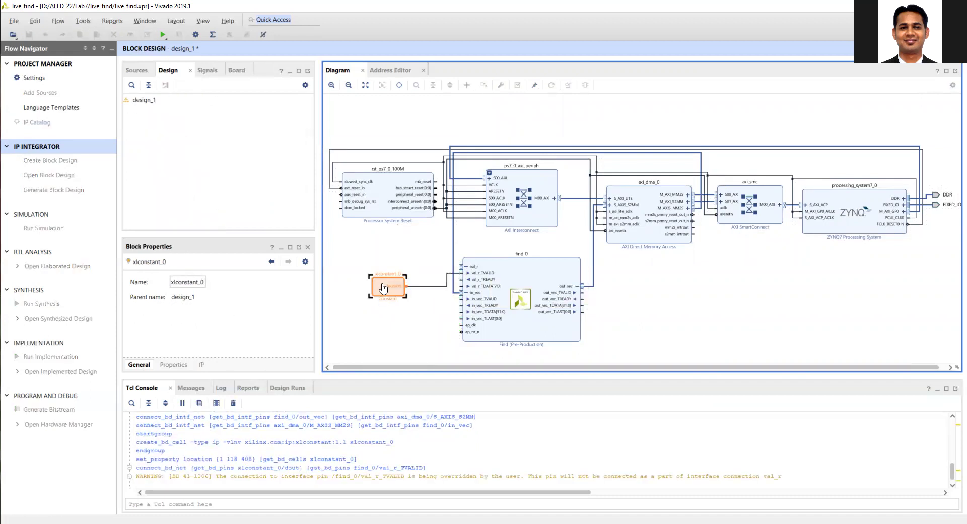
Duplicate the constant as xlconstant_1, set width 8 and value 4, and wire it to val_r_TDATA
{"action": "key", "text": "ctrl+c"}
{"action": "key", "text": "ctrl+v"}
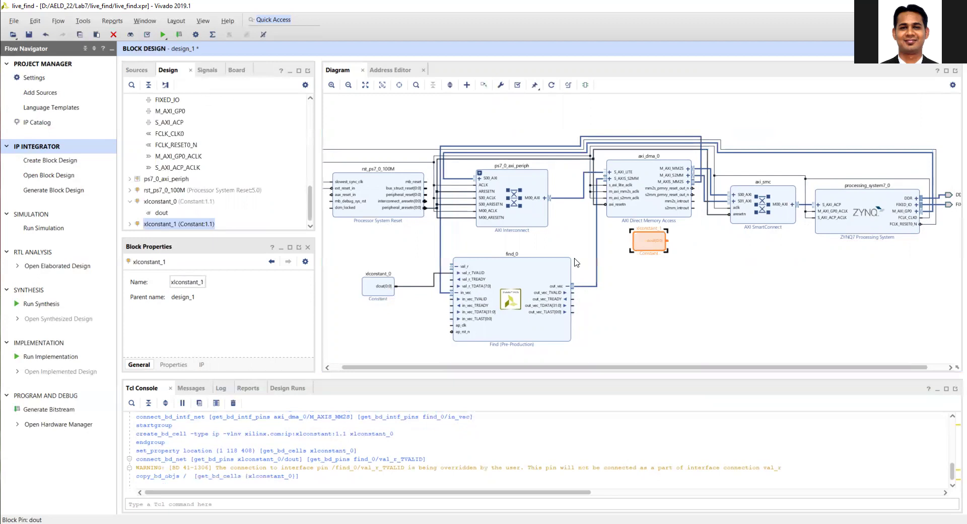
{"action": "left_click_drag", "start_coordinate": [642, 242], "coordinate": [371, 250]}
{"action": "double_click", "coordinate": [371, 251]}
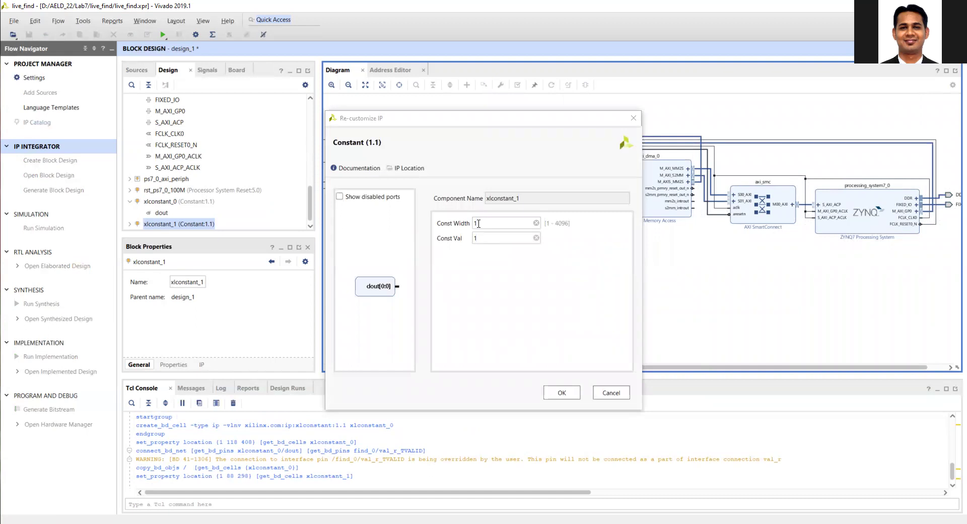
{"action": "left_click", "coordinate": [475, 223]}
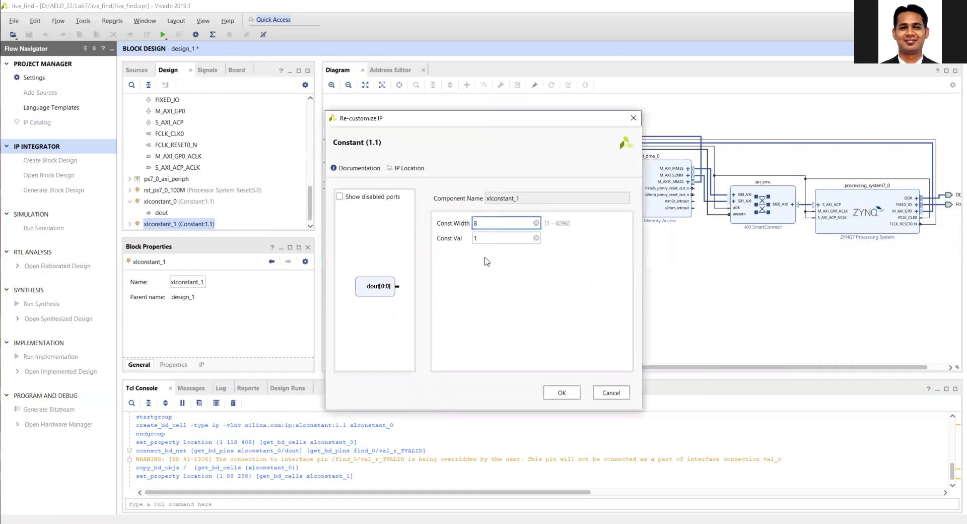
{"action": "left_click_drag", "start_coordinate": [485, 238], "coordinate": [472, 237]}
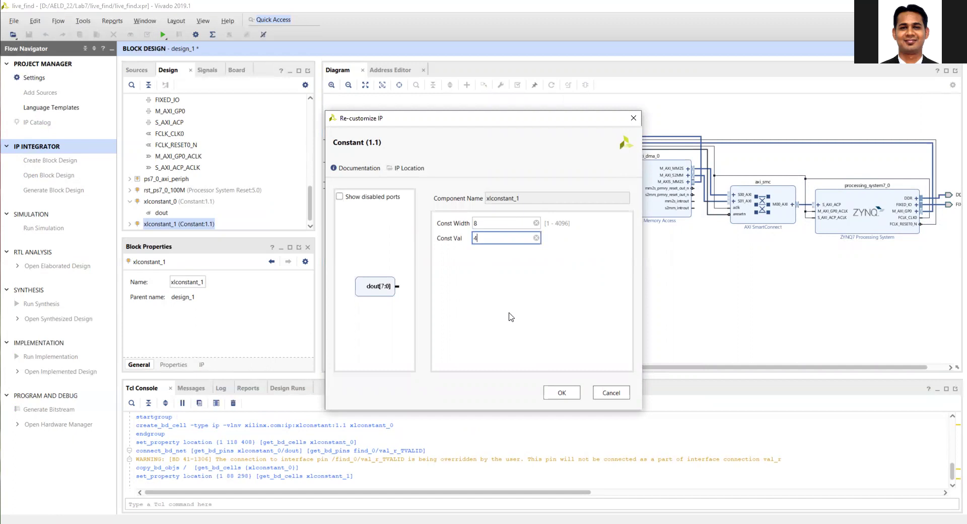
{"action": "left_click", "coordinate": [560, 392]}
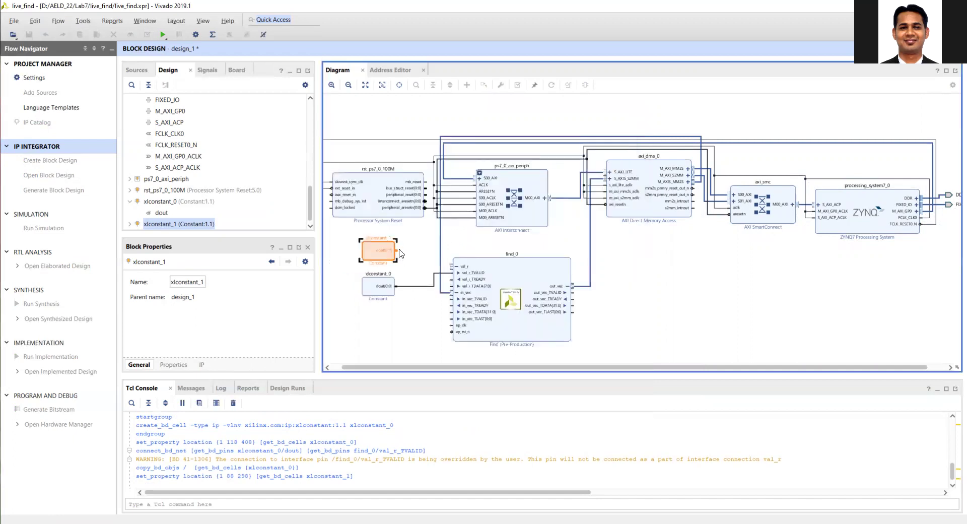
{"action": "left_click_drag", "start_coordinate": [398, 250], "coordinate": [452, 284]}
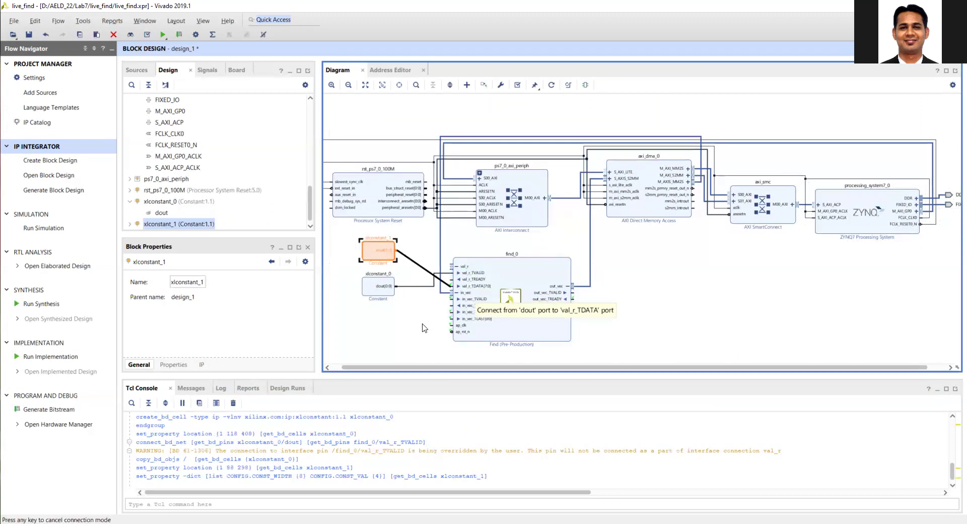
{"action": "left_click_drag", "start_coordinate": [423, 327], "coordinate": [423, 328]}
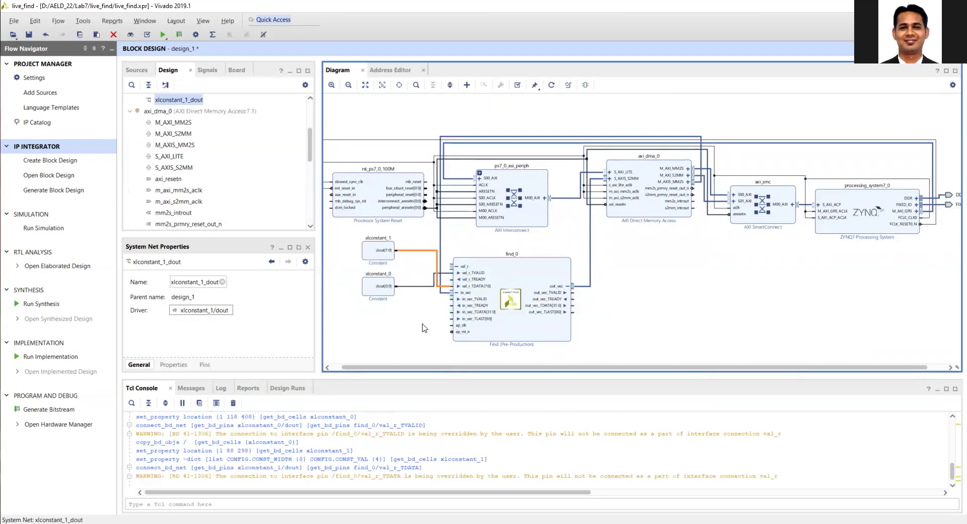
Wire ap_clk to FCLK_CLK0 and ap_rst_n to peripheral_aresetn, then regenerate the layout
{"action": "left_click_drag", "start_coordinate": [451, 325], "coordinate": [461, 215]}
{"action": "left_click_drag", "start_coordinate": [459, 331], "coordinate": [456, 319]}
{"action": "left_click_drag", "start_coordinate": [454, 284], "coordinate": [474, 212]}
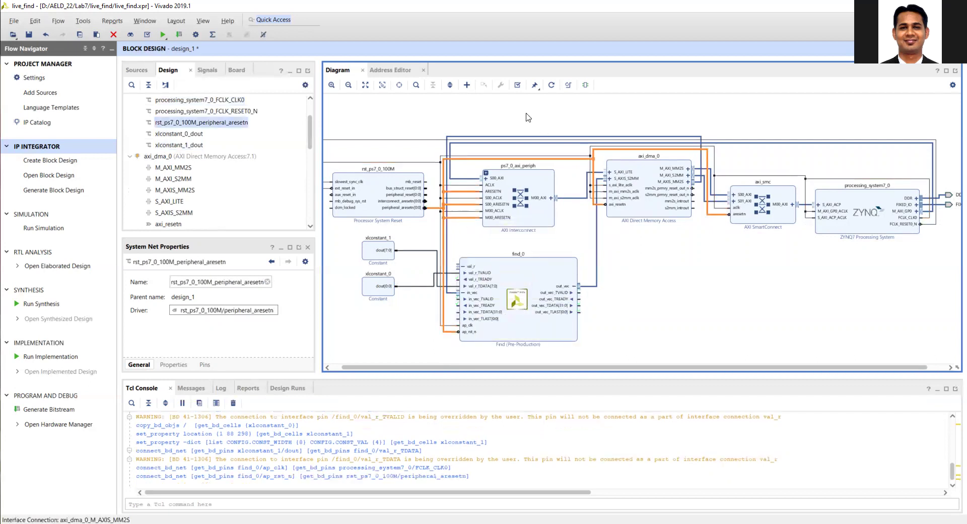
{"action": "left_click", "coordinate": [551, 85]}
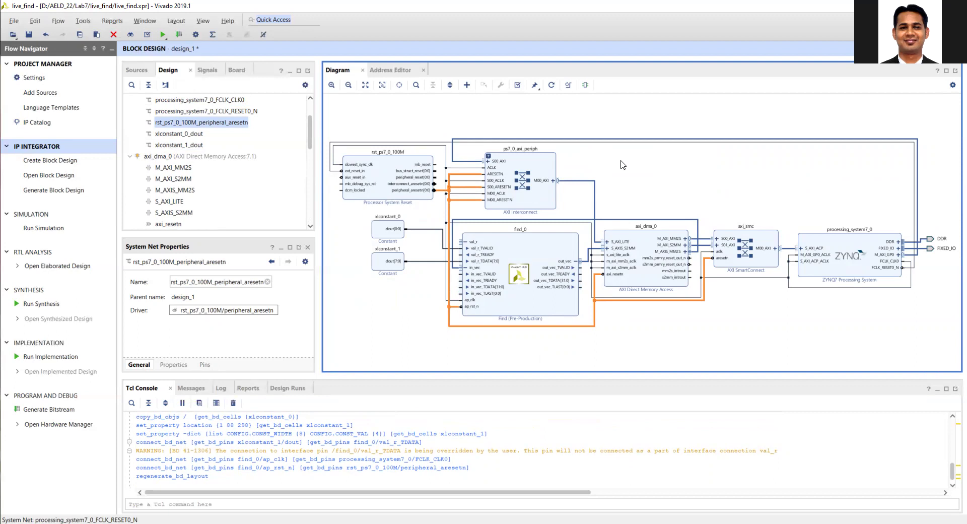
Mark the find_0 out_vec and axi_dma_0 M_AXIS_MM2S, M_AXI_MM2S and M_AXI_S2MM nets for debug
{"action": "left_click", "coordinate": [591, 261]}
{"action": "right_click", "coordinate": [591, 261]}
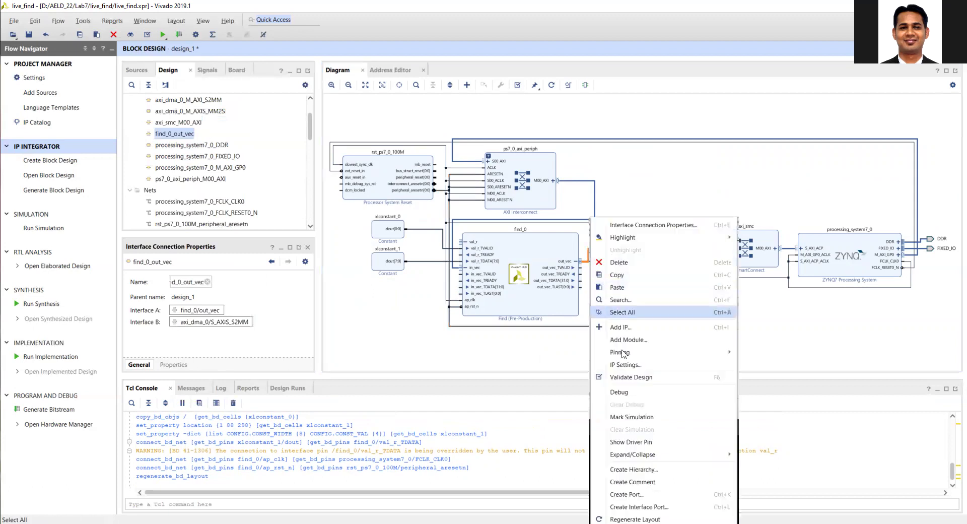
{"action": "left_click", "coordinate": [622, 392]}
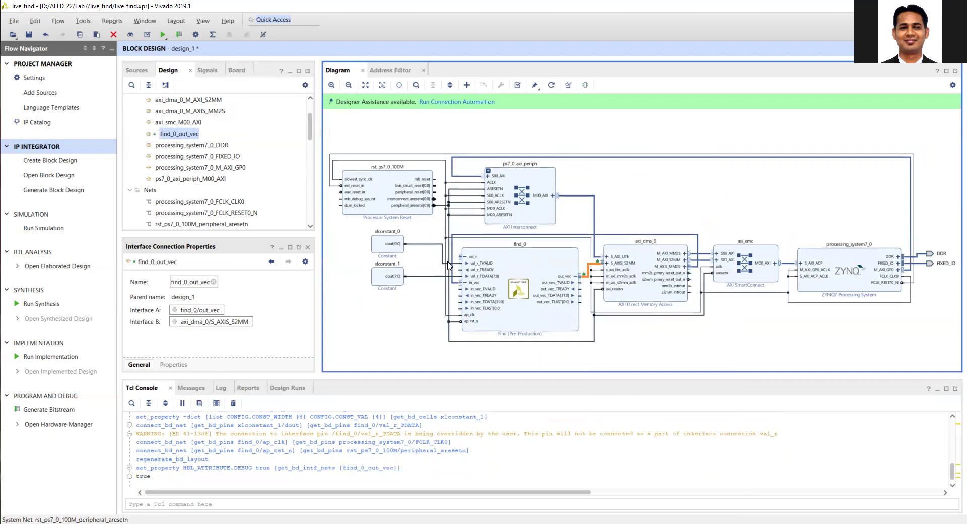
{"action": "left_click", "coordinate": [464, 238]}
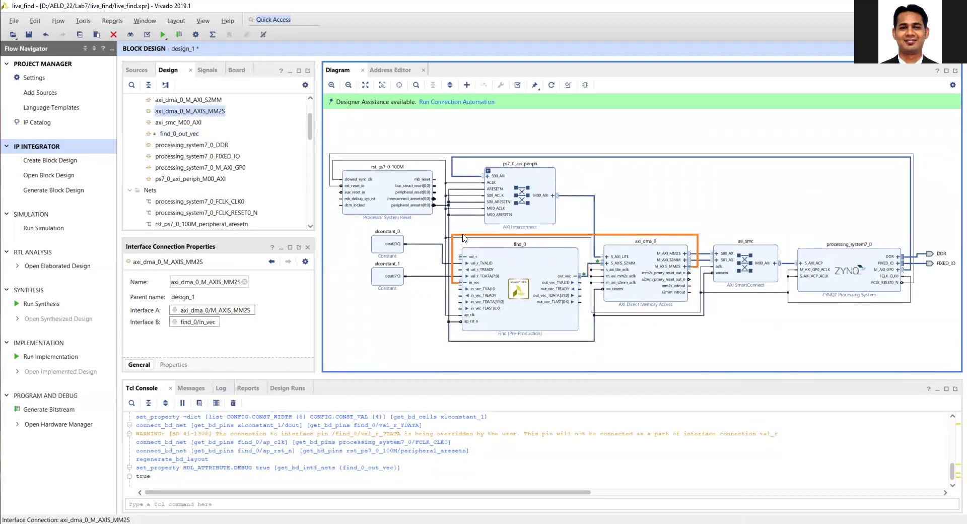
{"action": "right_click", "coordinate": [464, 238]}
{"action": "left_click", "coordinate": [501, 395]}
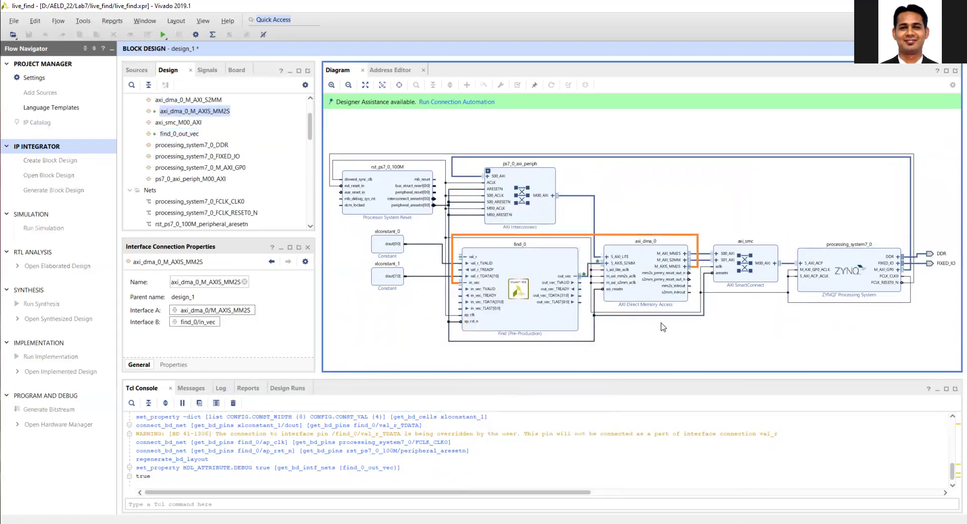
{"action": "left_click", "coordinate": [706, 249]}
{"action": "right_click", "coordinate": [705, 249]}
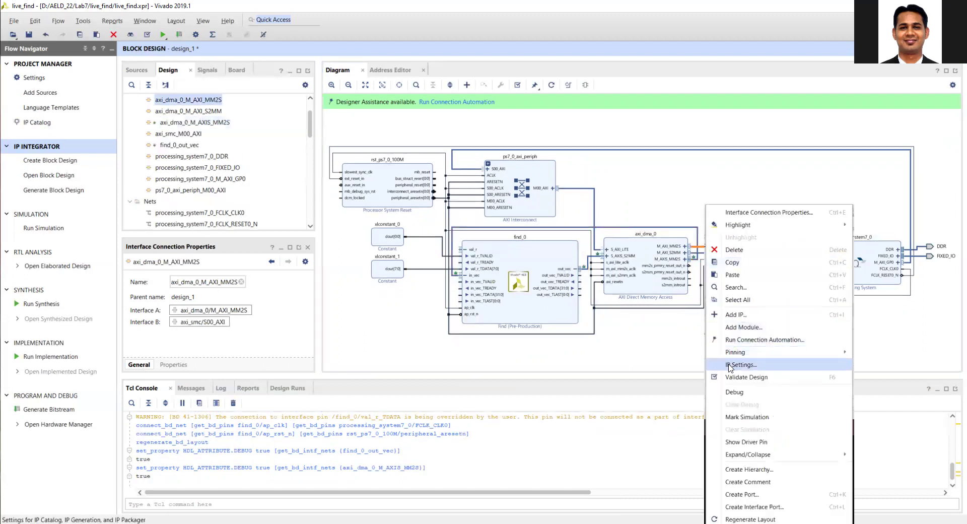
{"action": "left_click", "coordinate": [732, 392]}
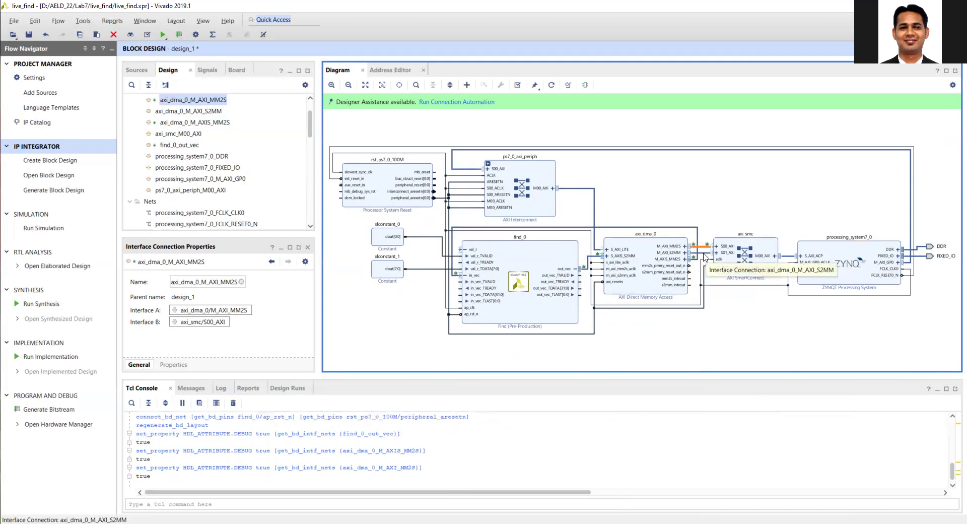
{"action": "left_click", "coordinate": [704, 257]}
{"action": "right_click", "coordinate": [704, 258]}
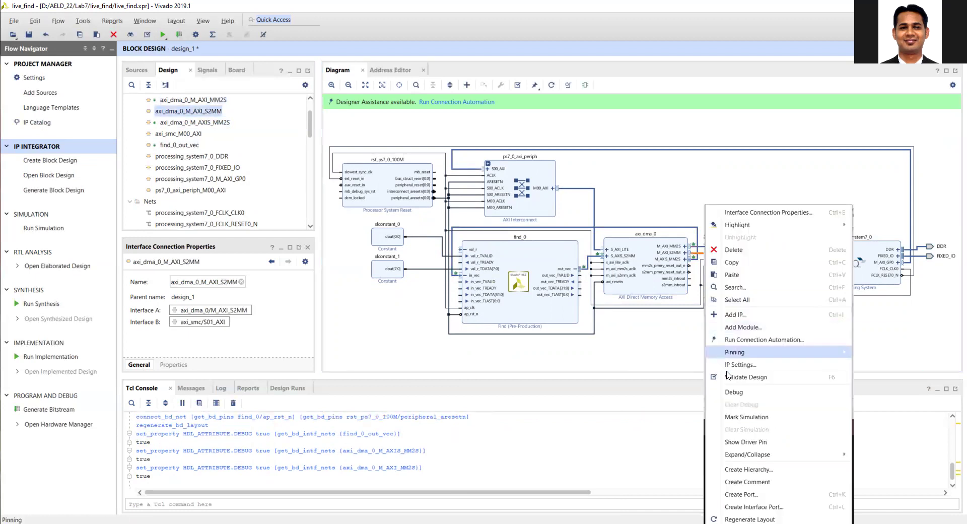
{"action": "left_click", "coordinate": [733, 392]}
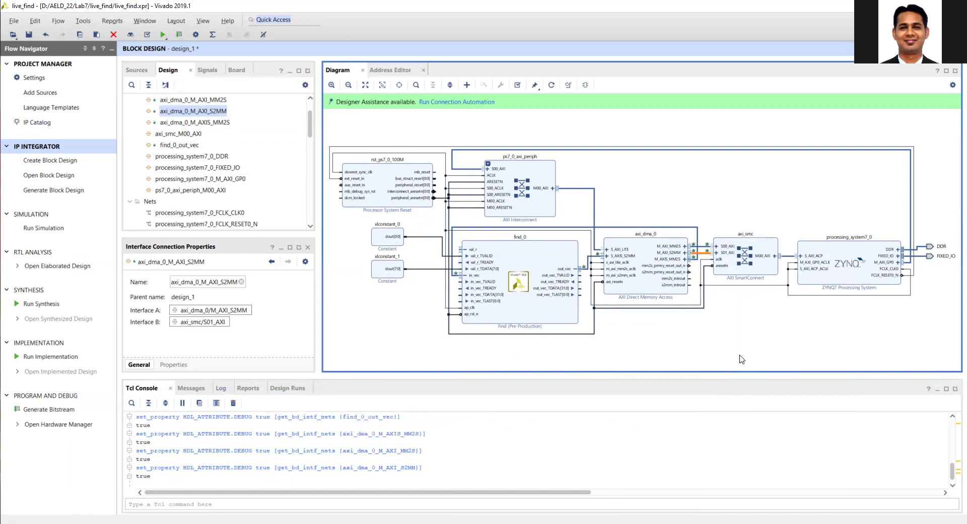
Run connection automation on all four debug-marked interfaces to insert the system_ila_0 debugger
{"action": "left_click", "coordinate": [486, 102]}
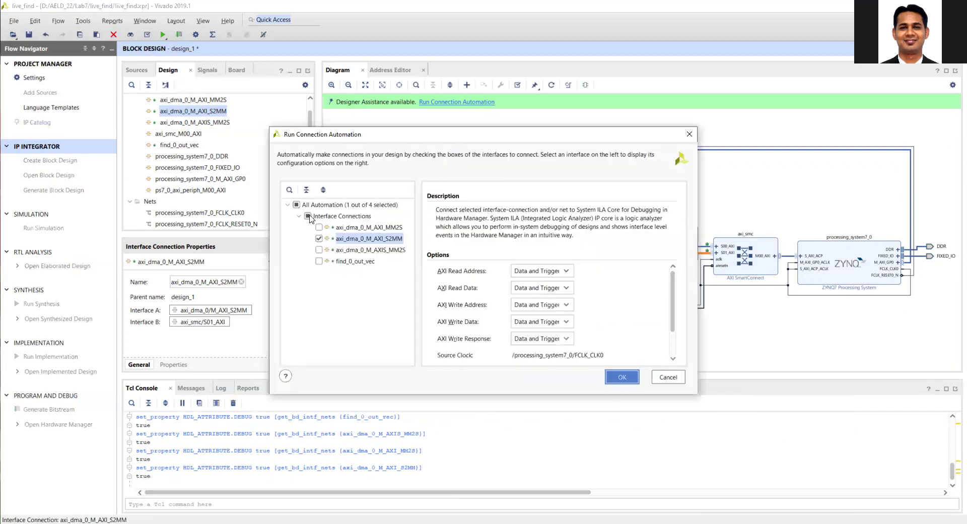
{"action": "double_click", "coordinate": [315, 218]}
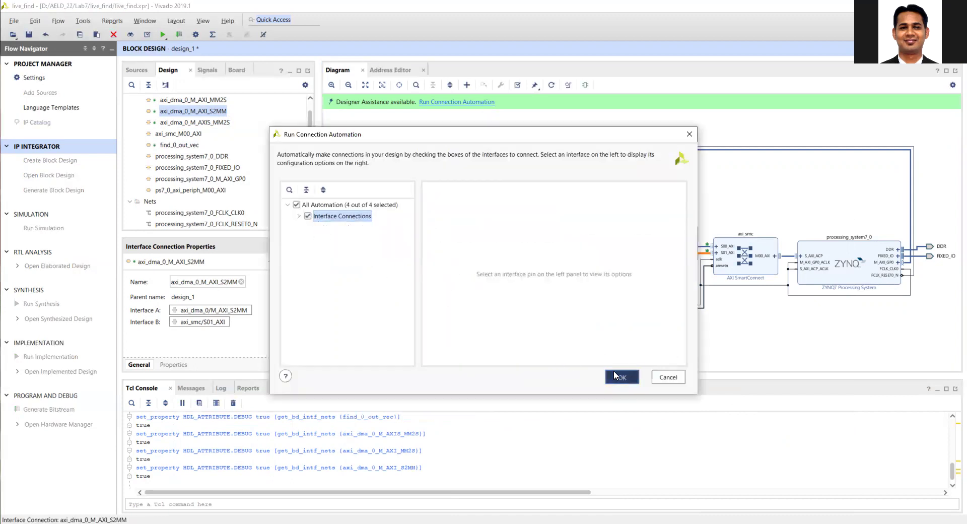
{"action": "left_click", "coordinate": [613, 374]}
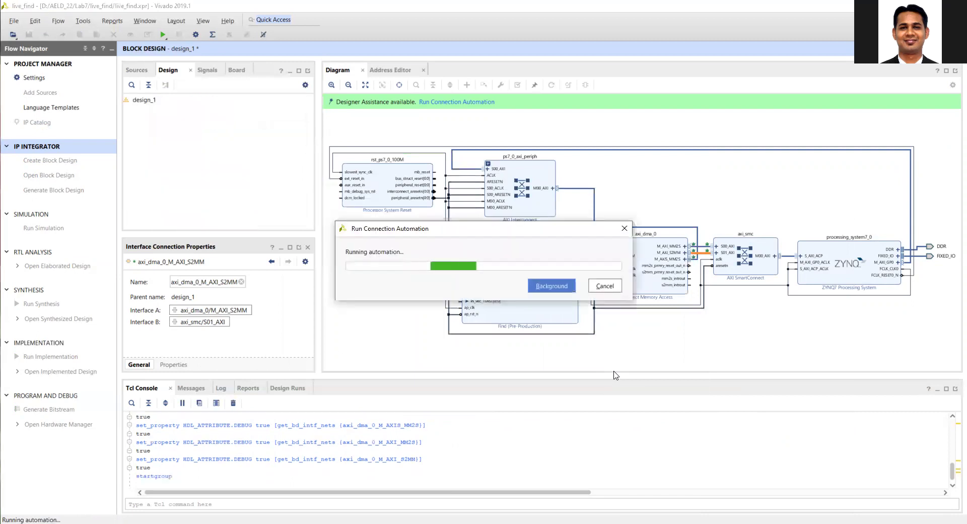